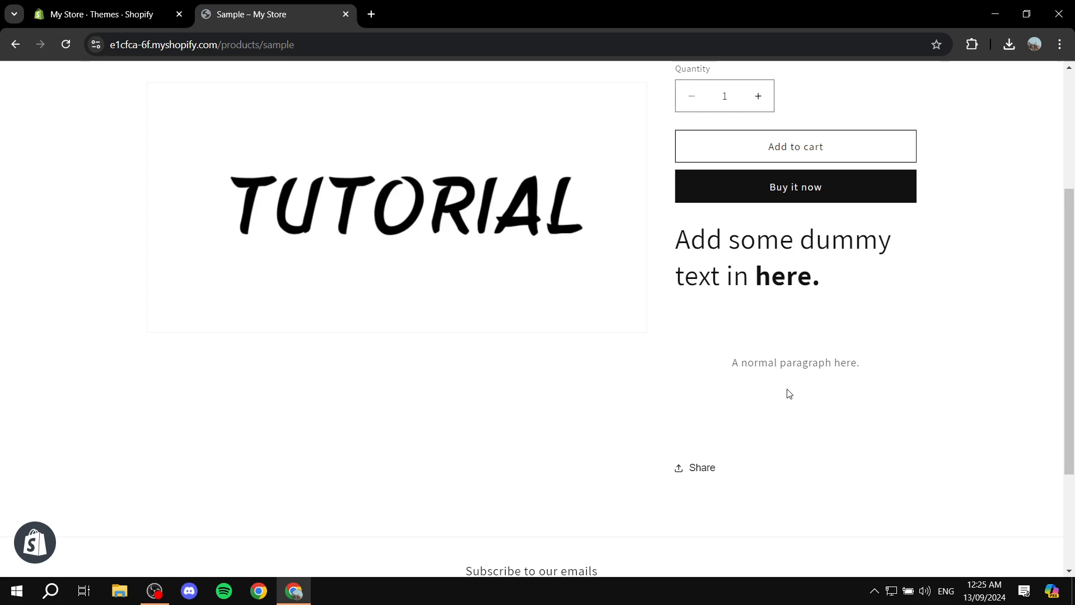
Review the Sample product page on the storefront and close its preview
{"action": "scroll", "coordinate": [831, 319], "scroll_direction": "up", "scroll_amount": 1}
{"action": "scroll", "coordinate": [830, 318], "scroll_direction": "up", "scroll_amount": 2}
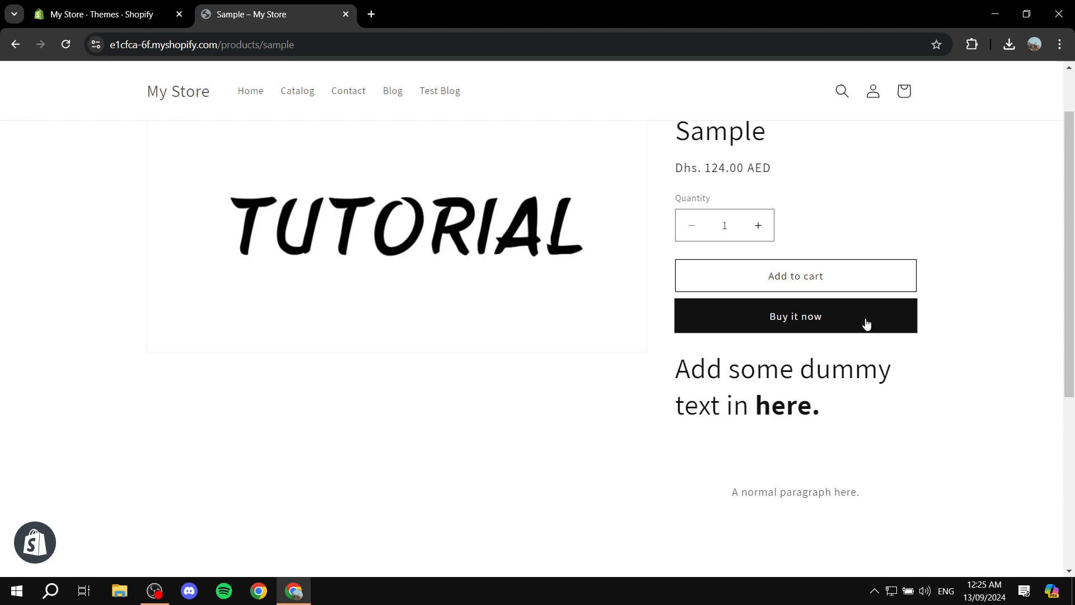
{"action": "left_click", "coordinate": [345, 14]}
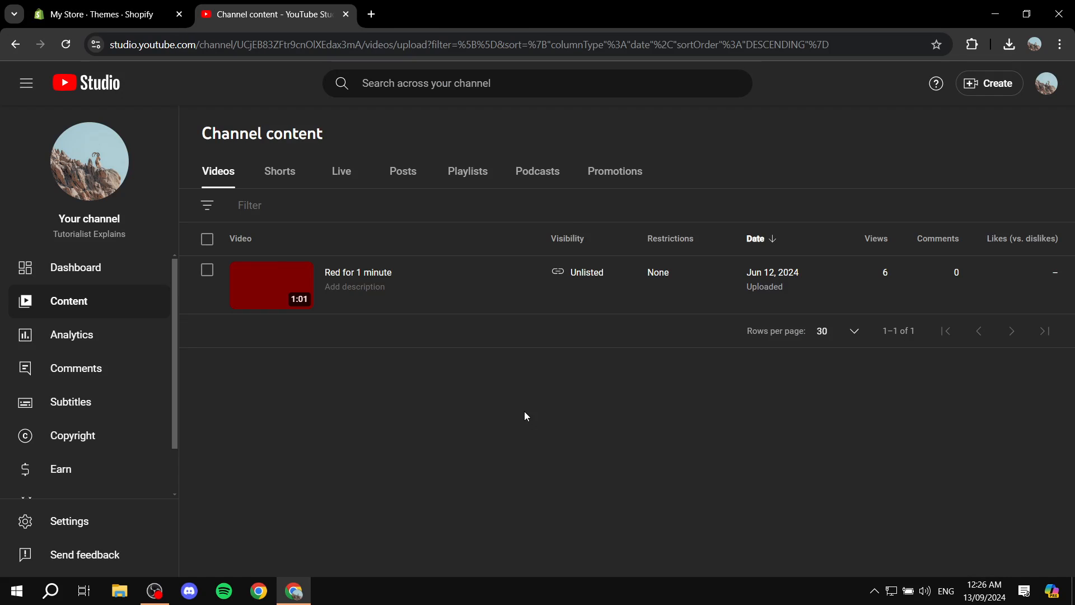
Open the "Red for 1 minute" video on YouTube and bring up its embed code through the share options
{"action": "mouse_move", "coordinate": [491, 313]}
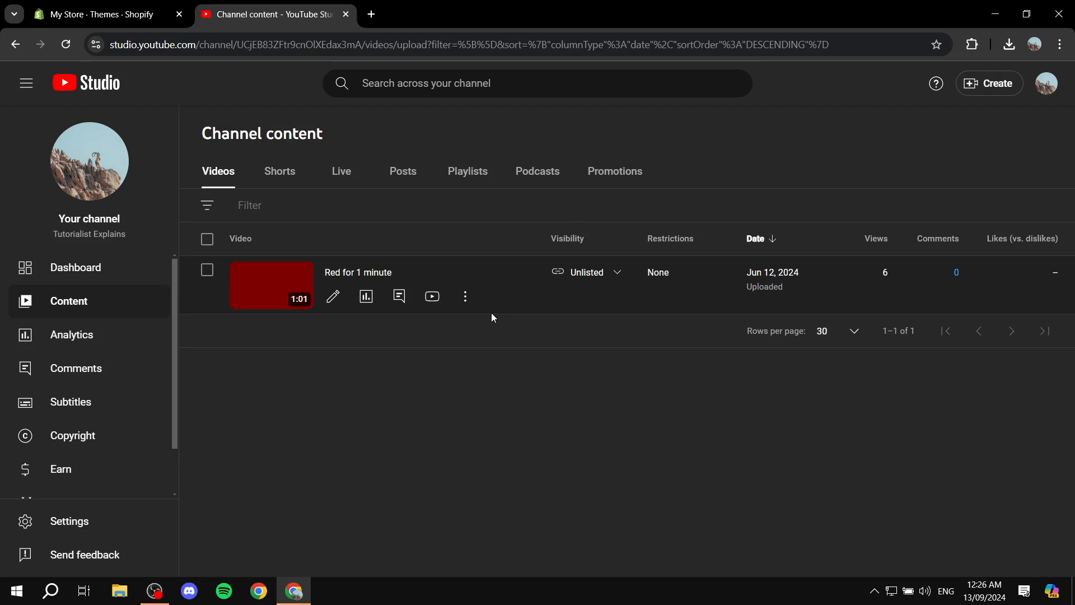
{"action": "left_click", "coordinate": [431, 297]}
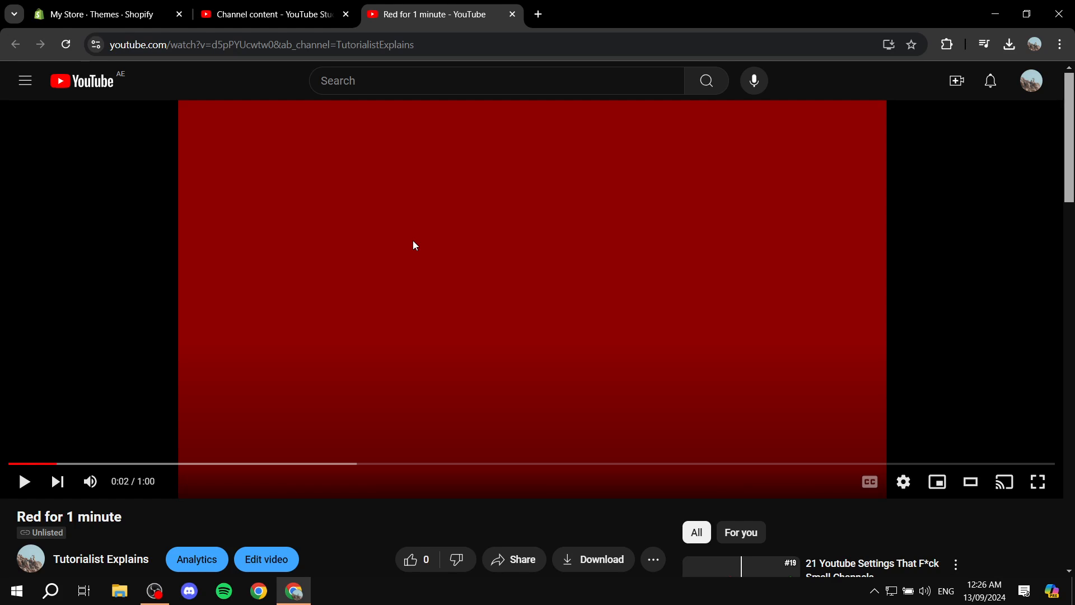
{"action": "left_click", "coordinate": [528, 563]}
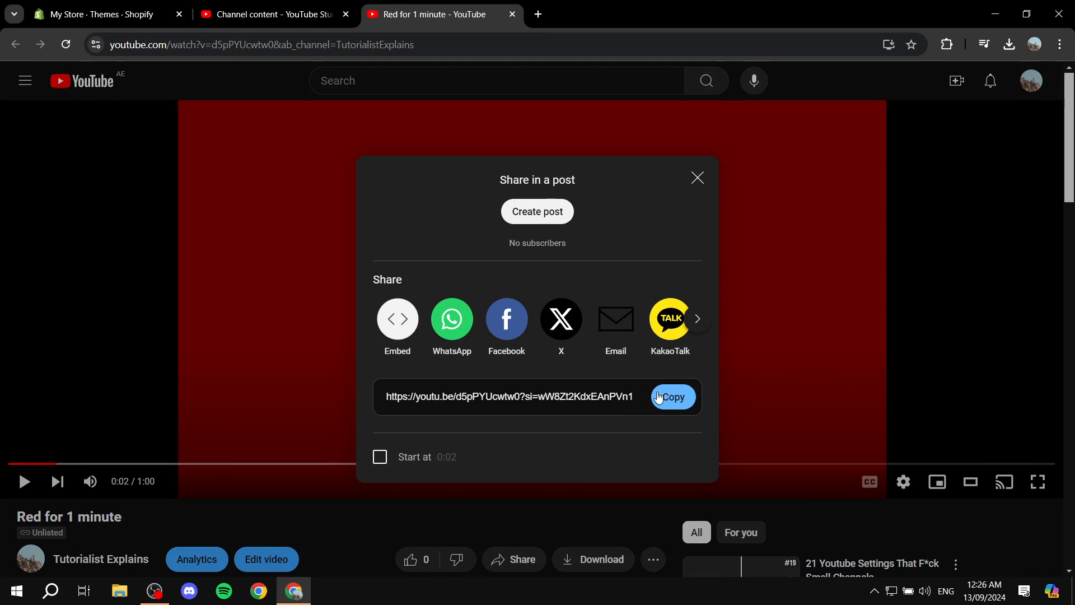
{"action": "left_click", "coordinate": [404, 323]}
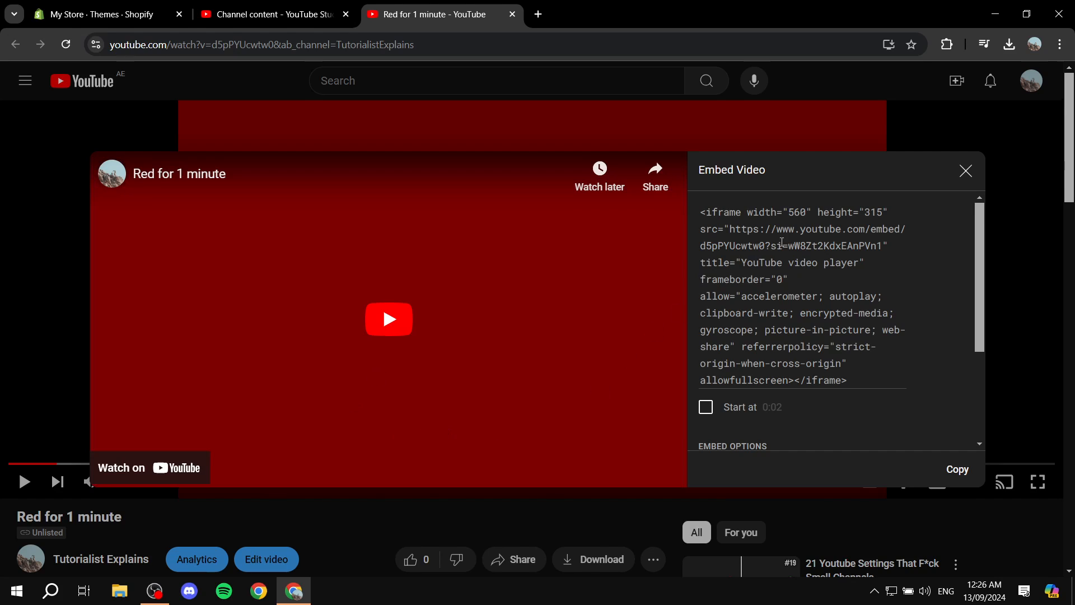
Copy the video's iframe embed code with the default embed options and close the video page
{"action": "scroll", "coordinate": [885, 239], "scroll_direction": "down", "scroll_amount": 3}
{"action": "scroll", "coordinate": [874, 280], "scroll_direction": "up", "scroll_amount": 3}
{"action": "left_click", "coordinate": [958, 470]}
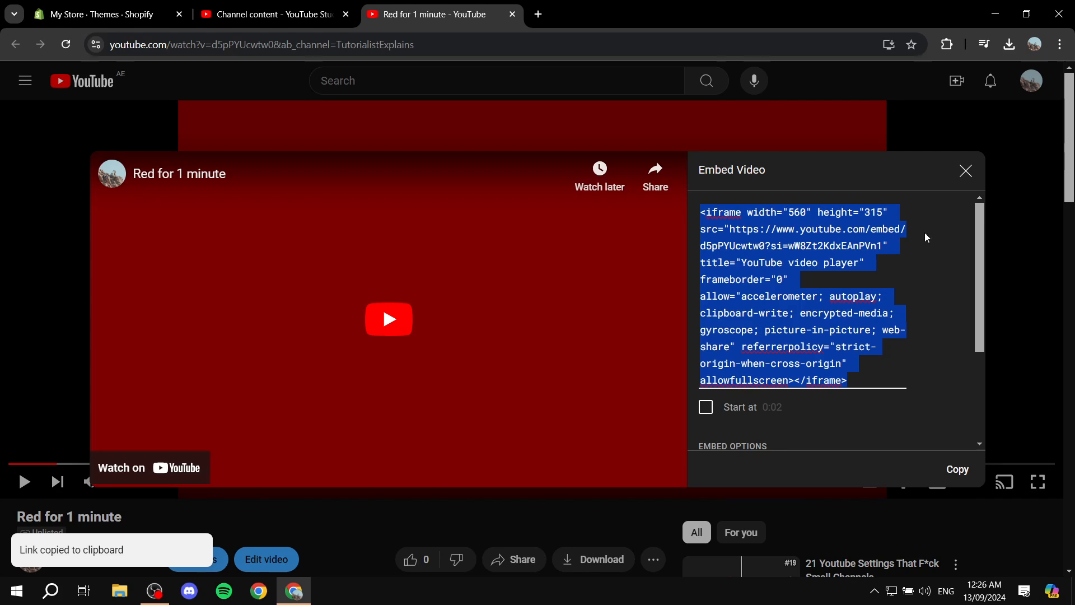
{"action": "left_click", "coordinate": [965, 172]}
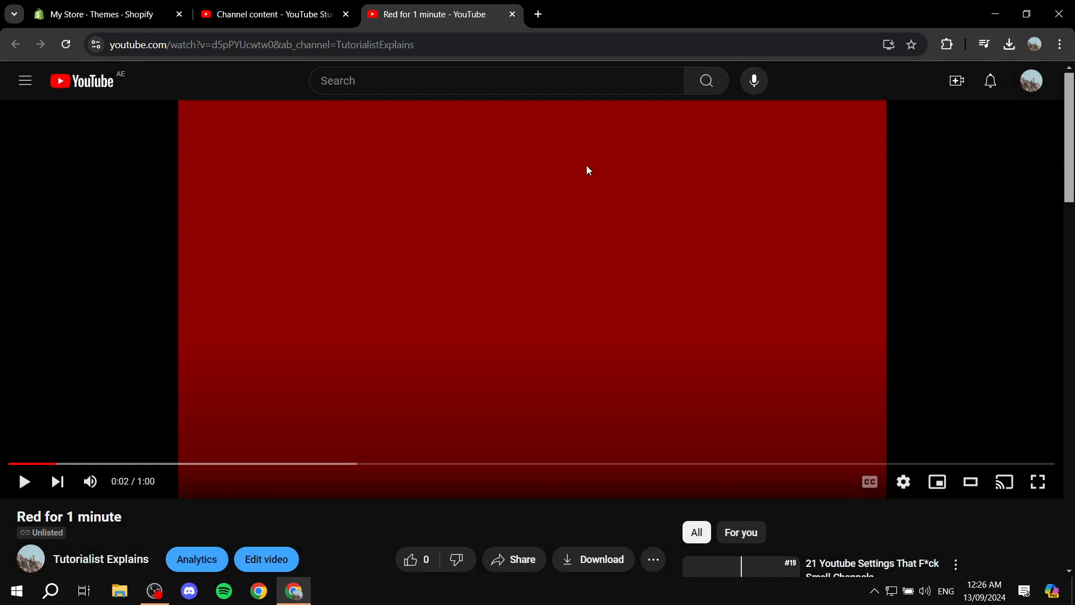
{"action": "left_click", "coordinate": [513, 14]}
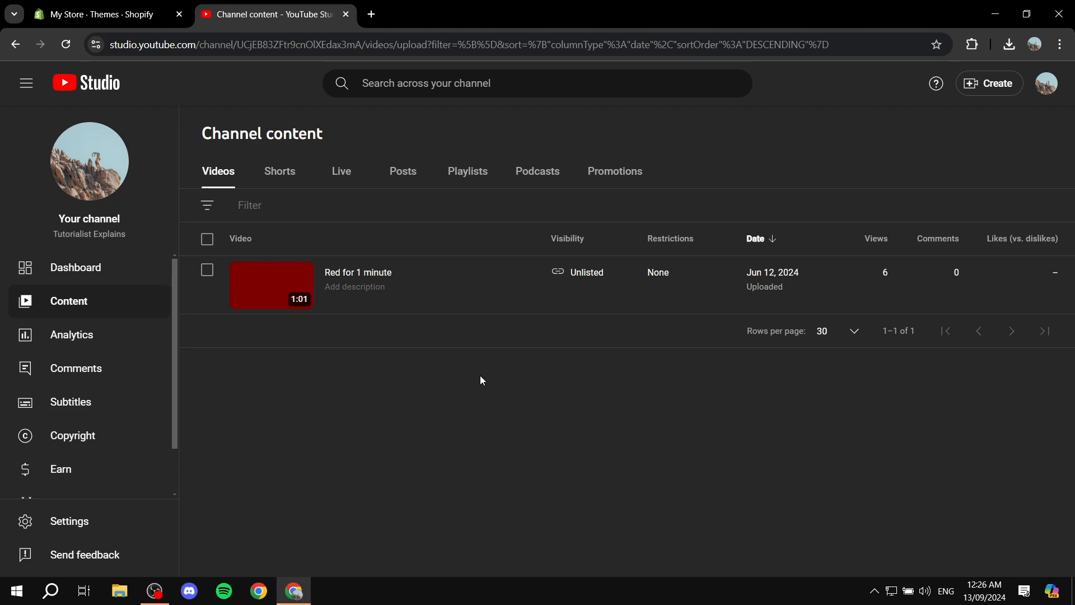
Switch to the Shopify admin and open the Sample product at its description for editing
{"action": "left_click", "coordinate": [112, 14]}
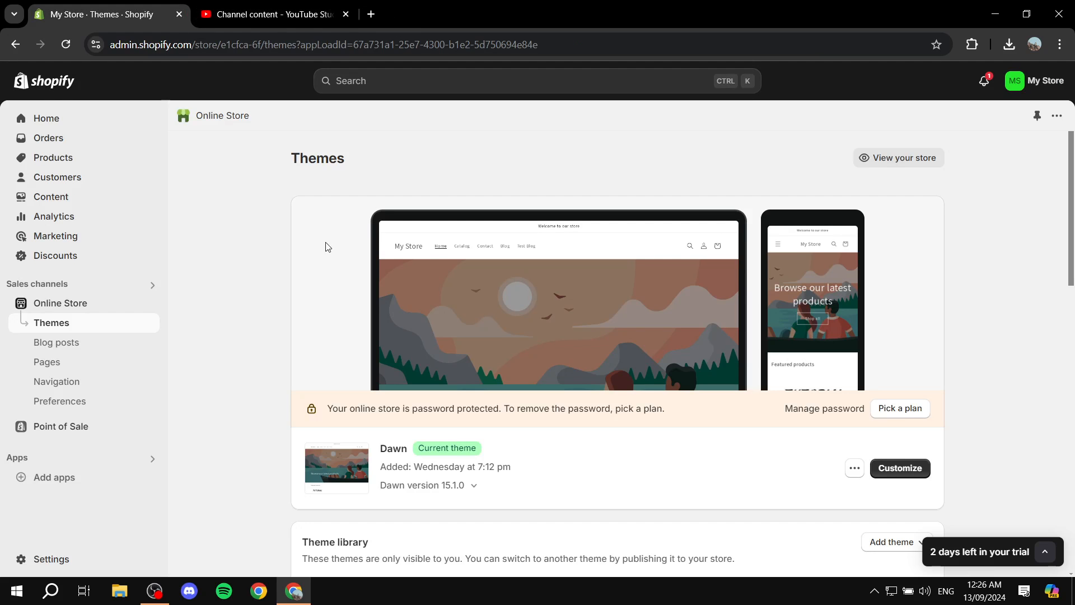
{"action": "left_click", "coordinate": [61, 159]}
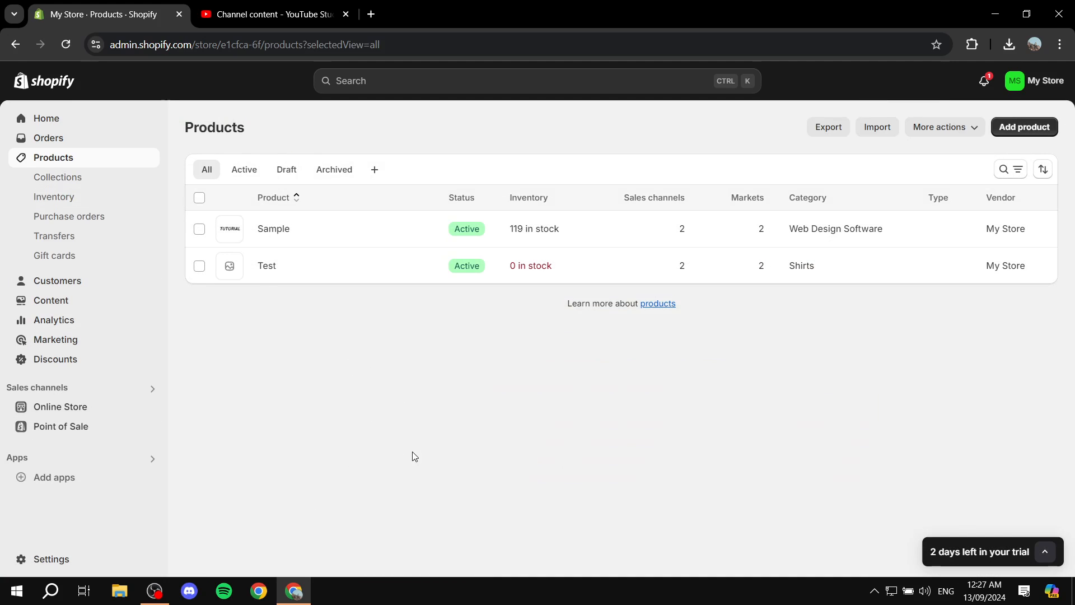
{"action": "left_click", "coordinate": [271, 232]}
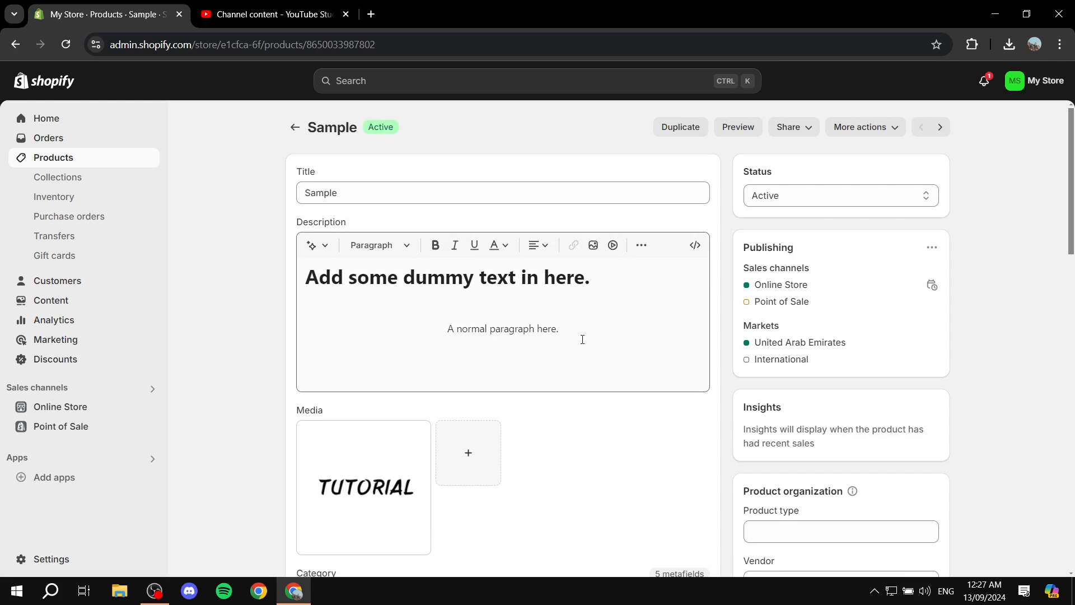
{"action": "left_click", "coordinate": [591, 359]}
{"action": "left_click_drag", "start_coordinate": [289, 224], "coordinate": [359, 229]}
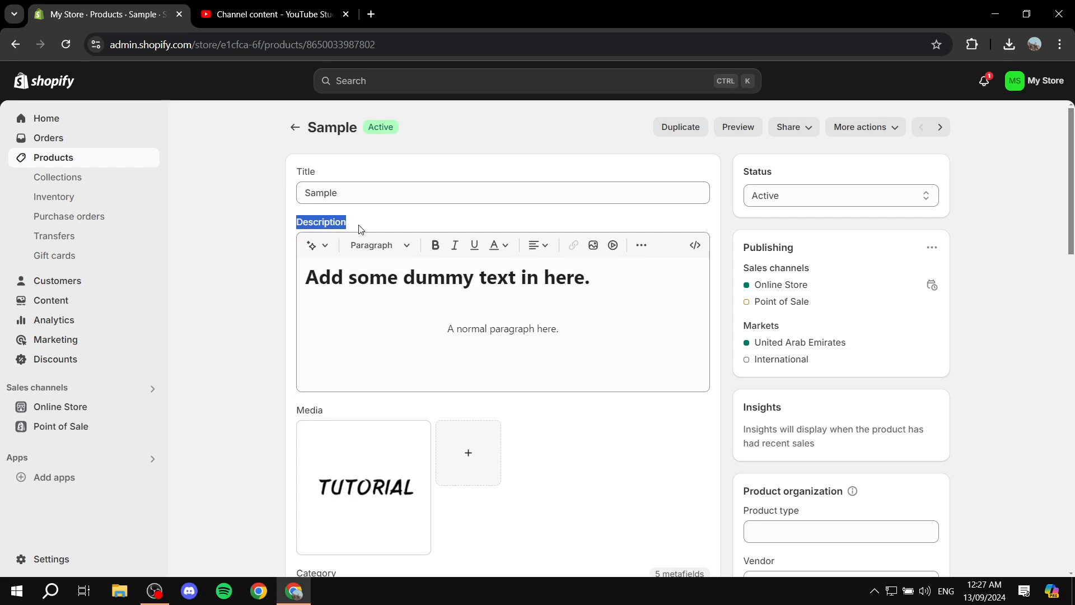
{"action": "left_click", "coordinate": [371, 223]}
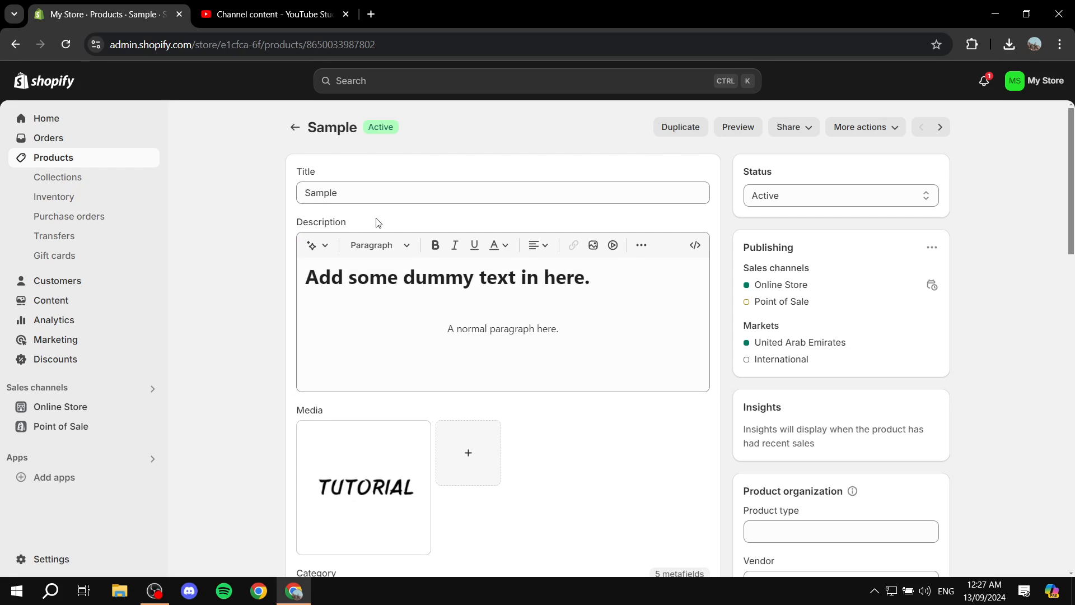
Insert the YouTube video into the product description by pasting the copied iframe embed snippet, and save the product
{"action": "left_click", "coordinate": [614, 248]}
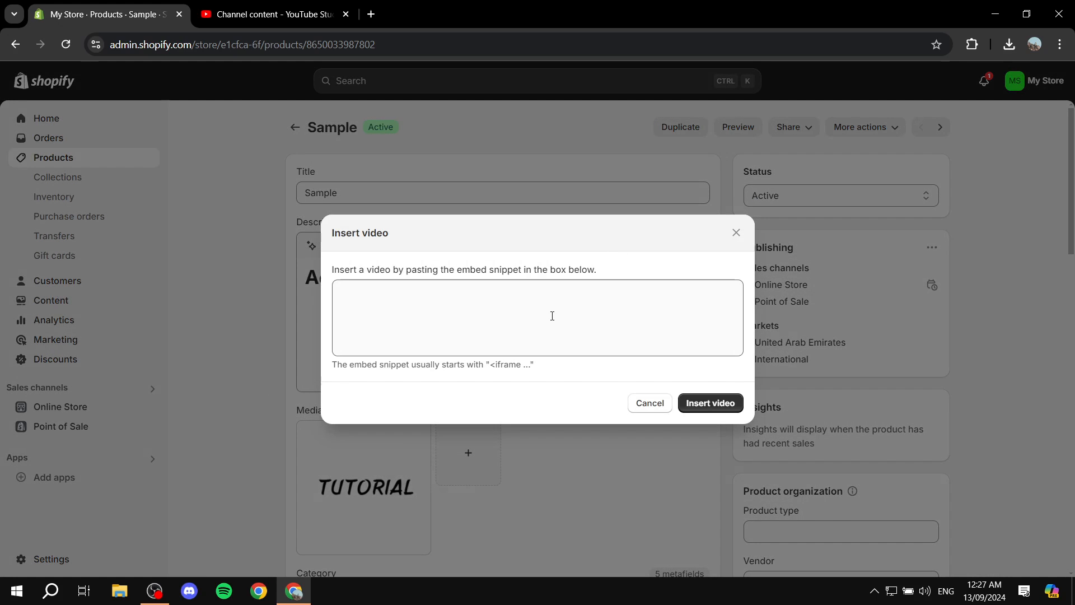
{"action": "left_click", "coordinate": [548, 298]}
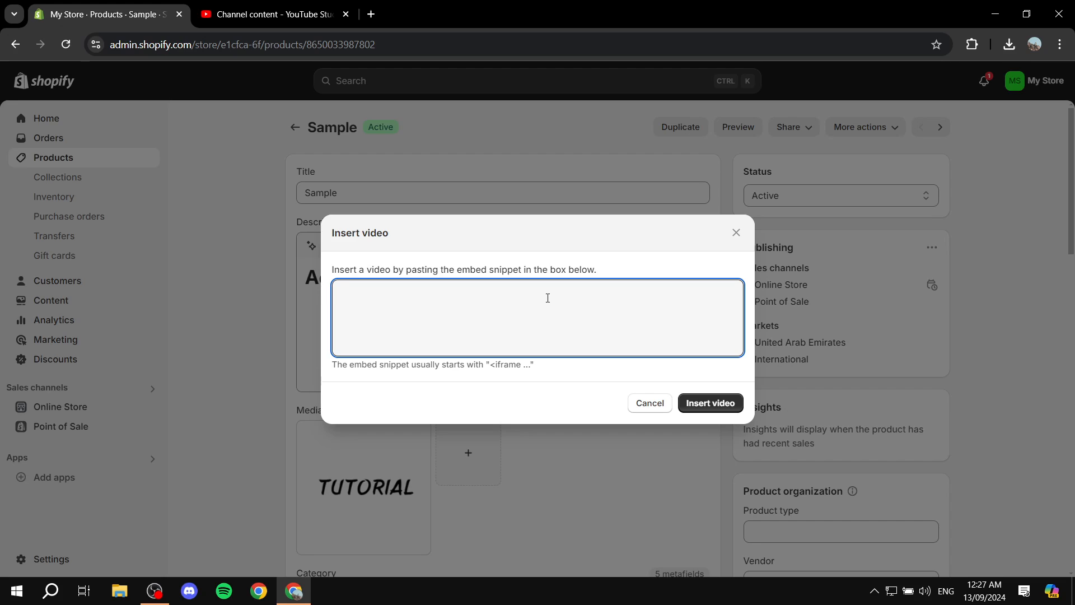
{"action": "key", "text": "ctrl+v"}
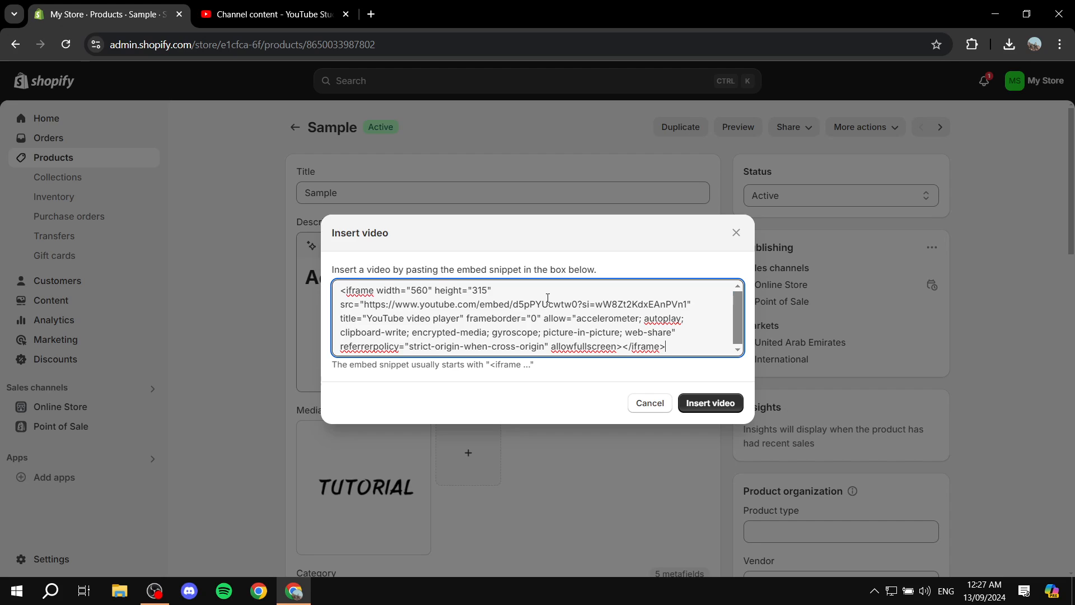
{"action": "left_click", "coordinate": [707, 405]}
{"action": "scroll", "coordinate": [440, 318], "scroll_direction": "down", "scroll_amount": 3}
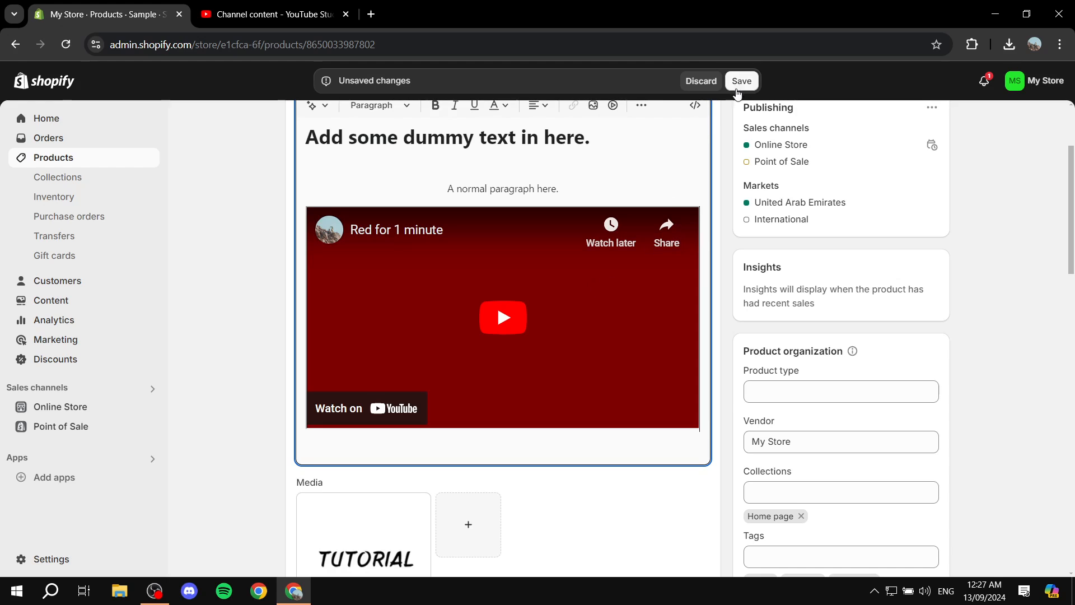
{"action": "left_click", "coordinate": [737, 87]}
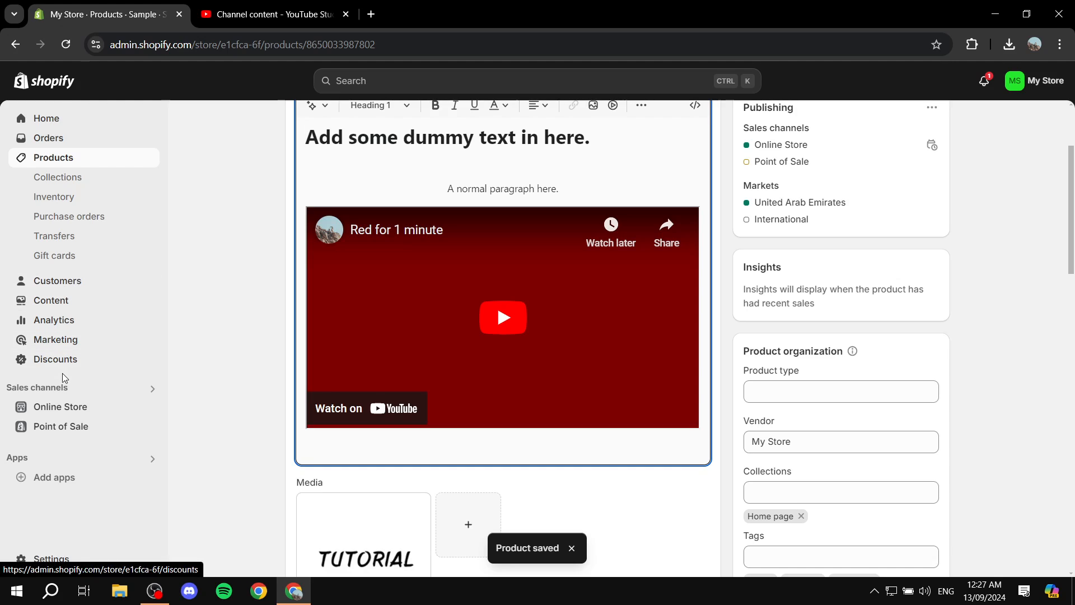
View the online store, check the Sample product page for the embedded video, and close the preview
{"action": "left_click", "coordinate": [149, 407]}
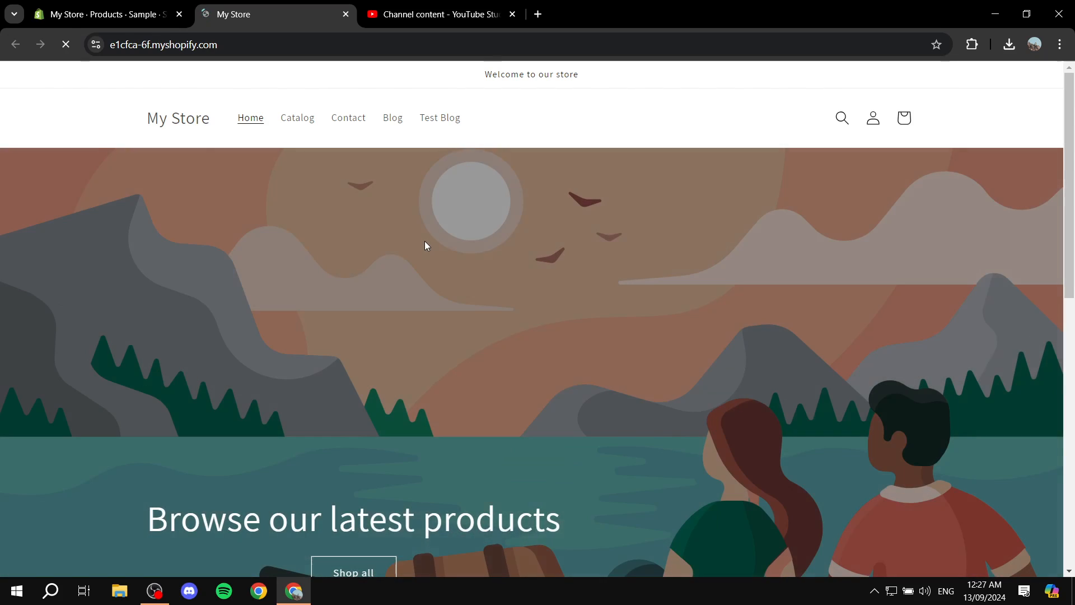
{"action": "scroll", "coordinate": [366, 234], "scroll_direction": "down", "scroll_amount": 1}
{"action": "scroll", "coordinate": [367, 234], "scroll_direction": "down", "scroll_amount": 8}
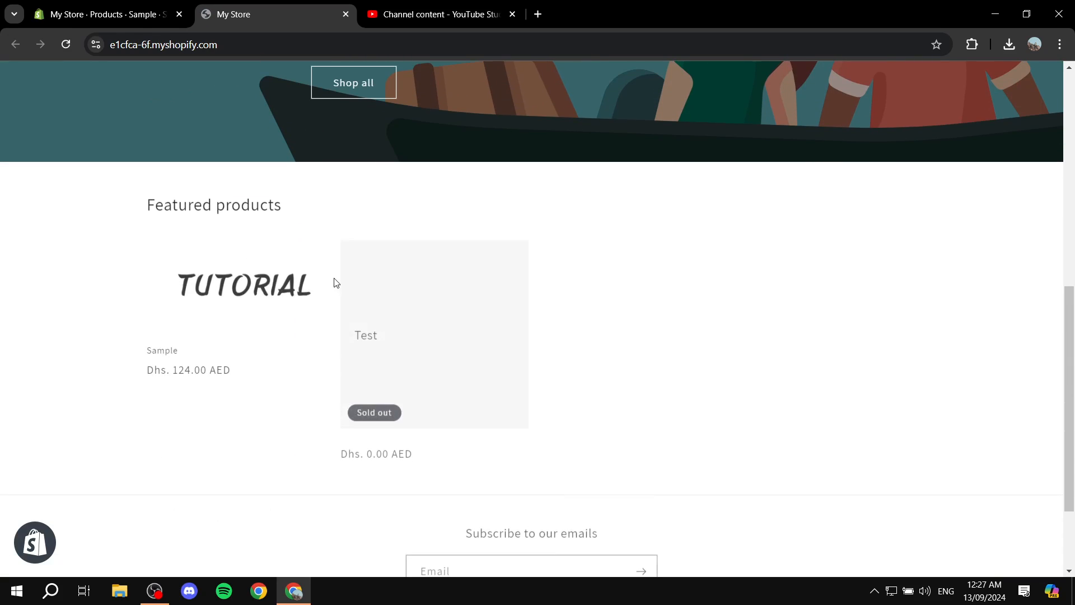
{"action": "left_click", "coordinate": [251, 283]}
{"action": "scroll", "coordinate": [574, 281], "scroll_direction": "down", "scroll_amount": 7}
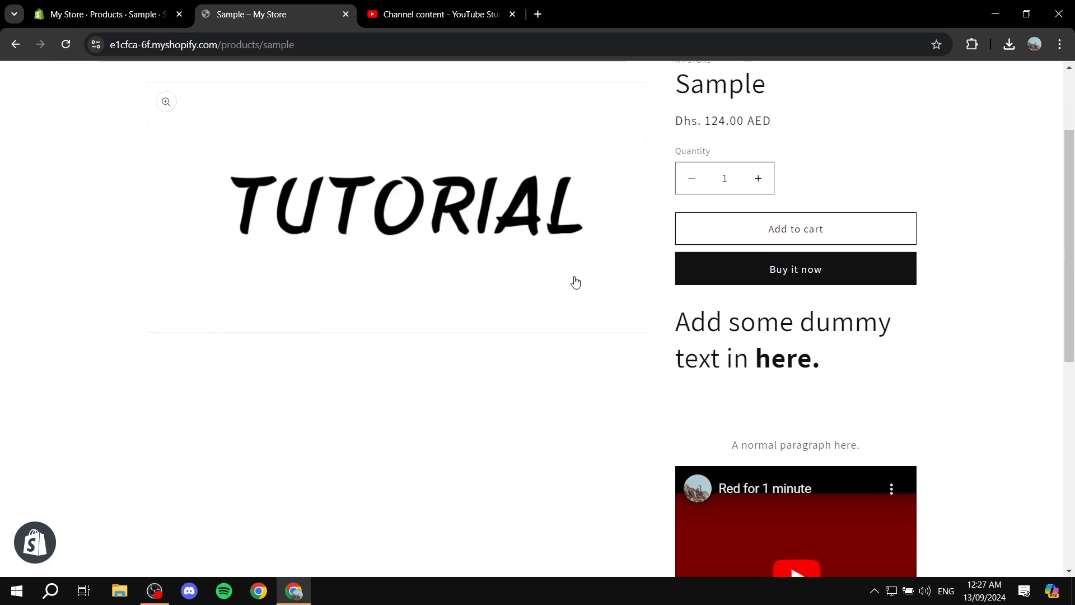
{"action": "scroll", "coordinate": [607, 217], "scroll_direction": "up", "scroll_amount": 7}
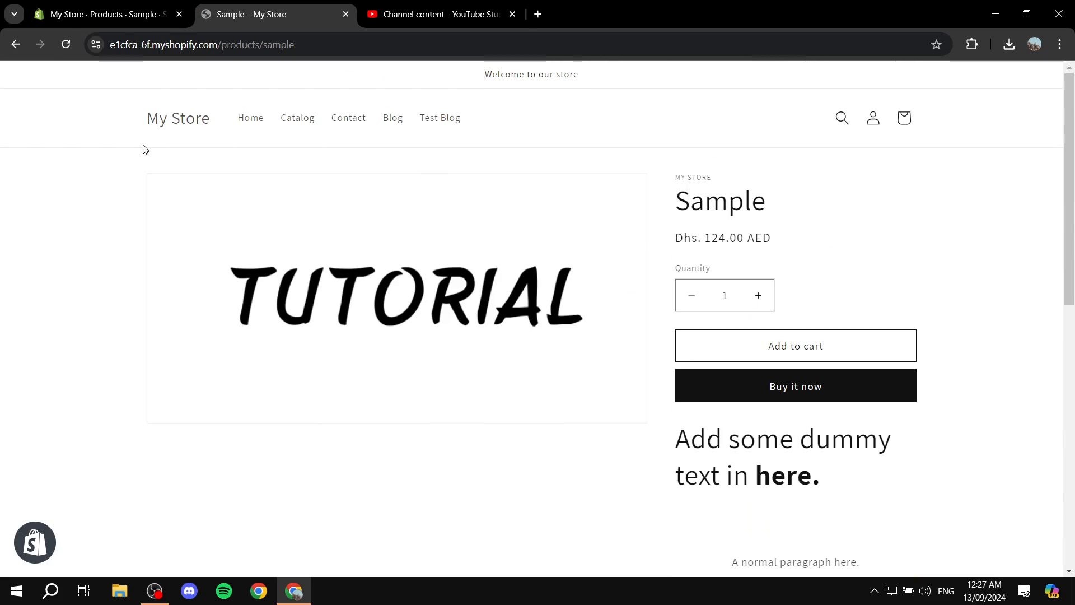
{"action": "left_click", "coordinate": [346, 14]}
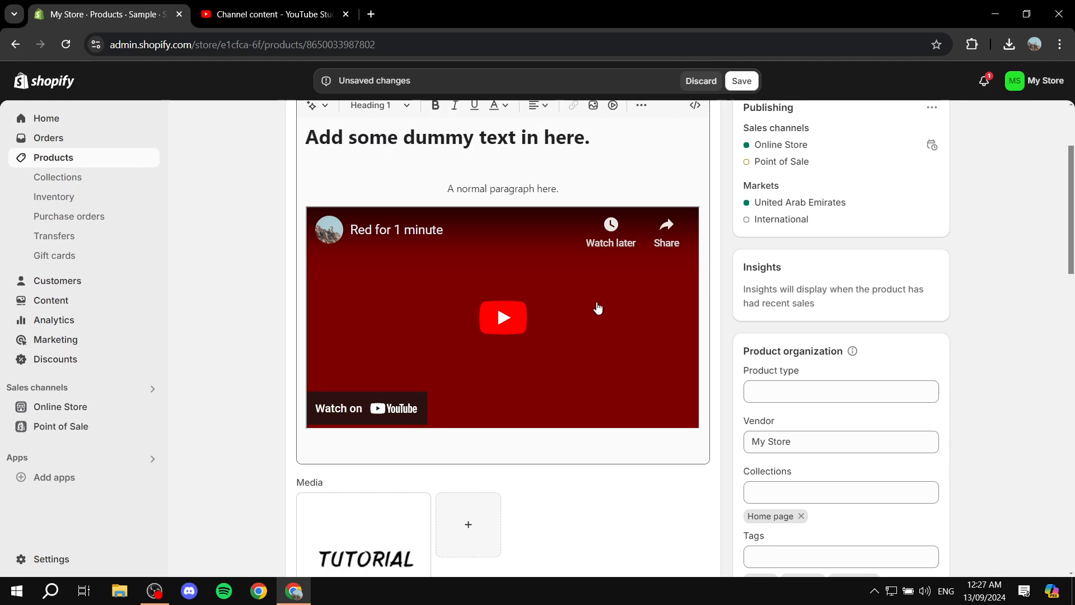
Try playback of the embedded video, delete it from the Sample product's description, and save the product
{"action": "left_click", "coordinate": [595, 312]}
{"action": "left_click", "coordinate": [489, 324]}
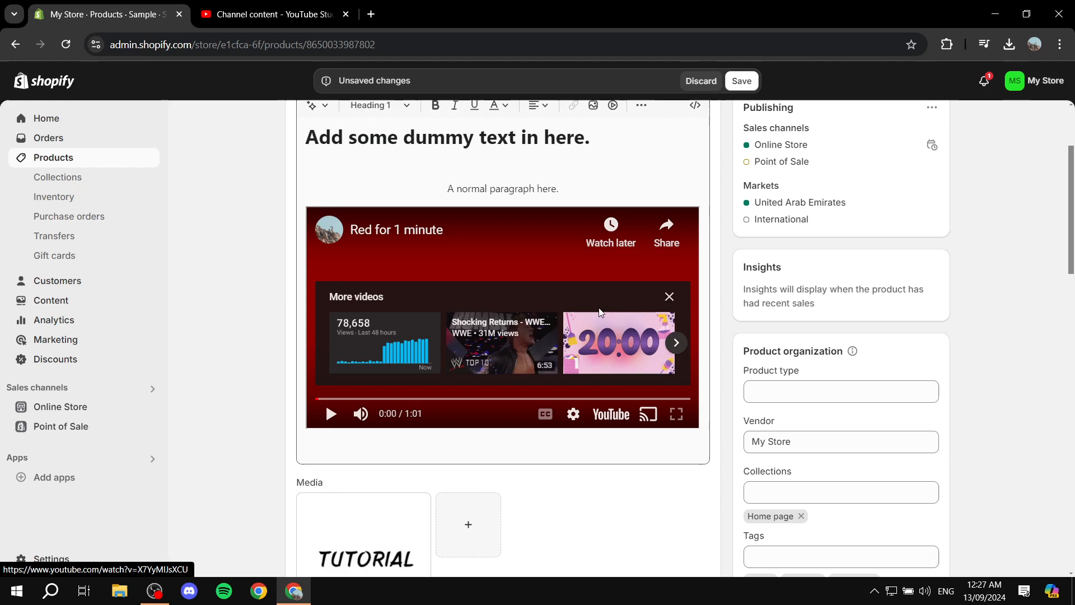
{"action": "scroll", "coordinate": [615, 304], "scroll_direction": "up", "scroll_amount": 3}
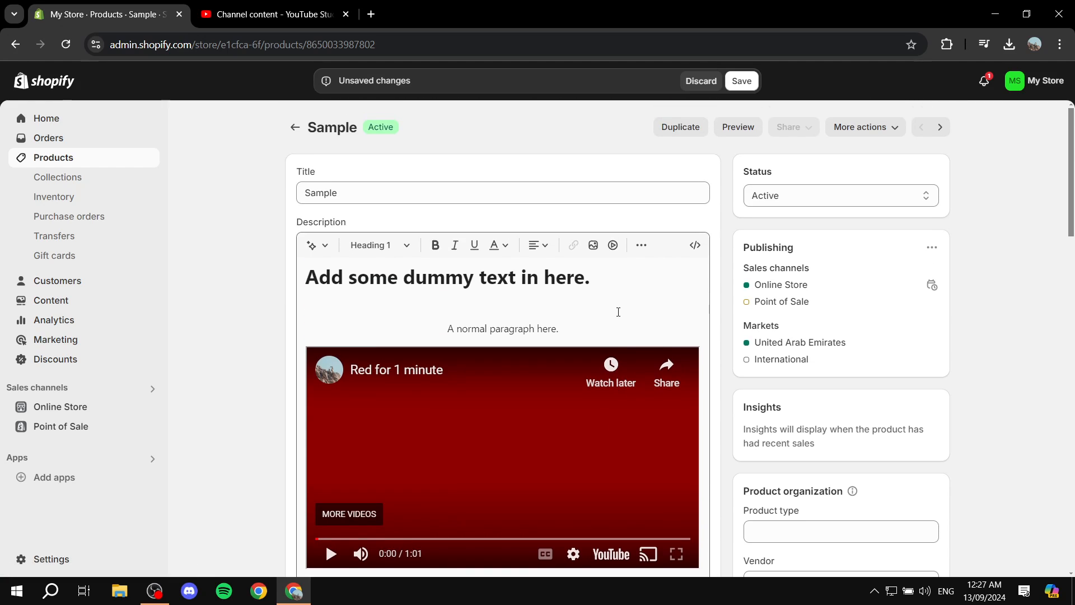
{"action": "left_click", "coordinate": [701, 438]}
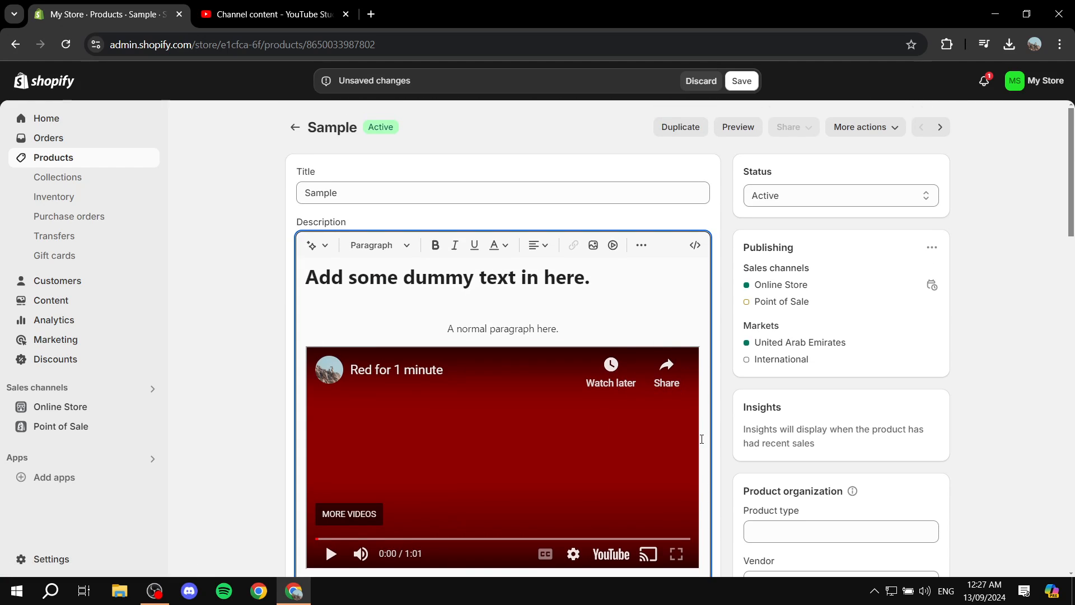
{"action": "key", "text": "Delete"}
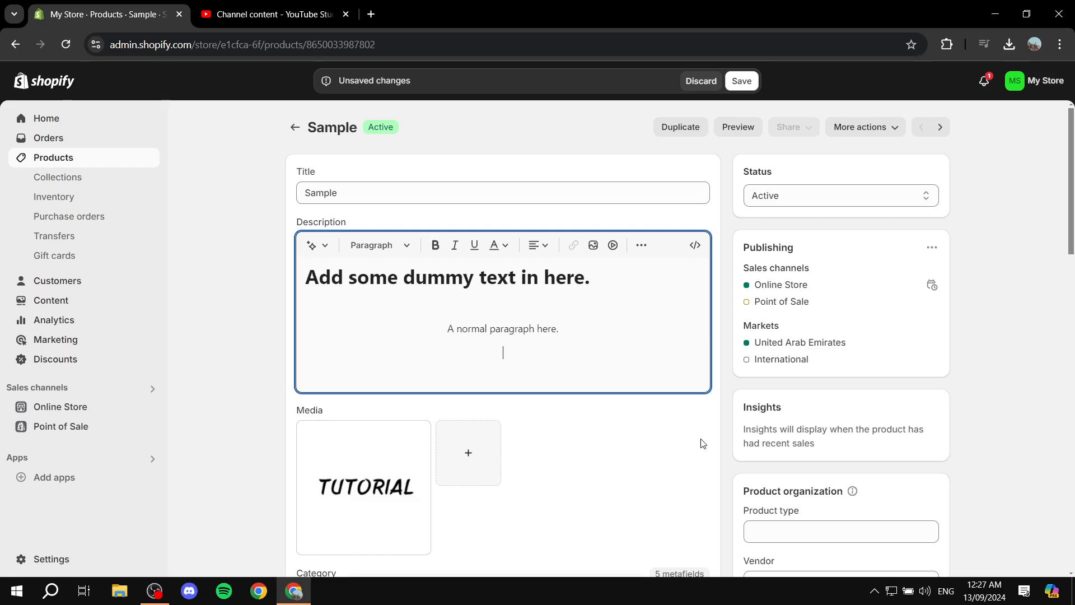
{"action": "left_click", "coordinate": [620, 428]}
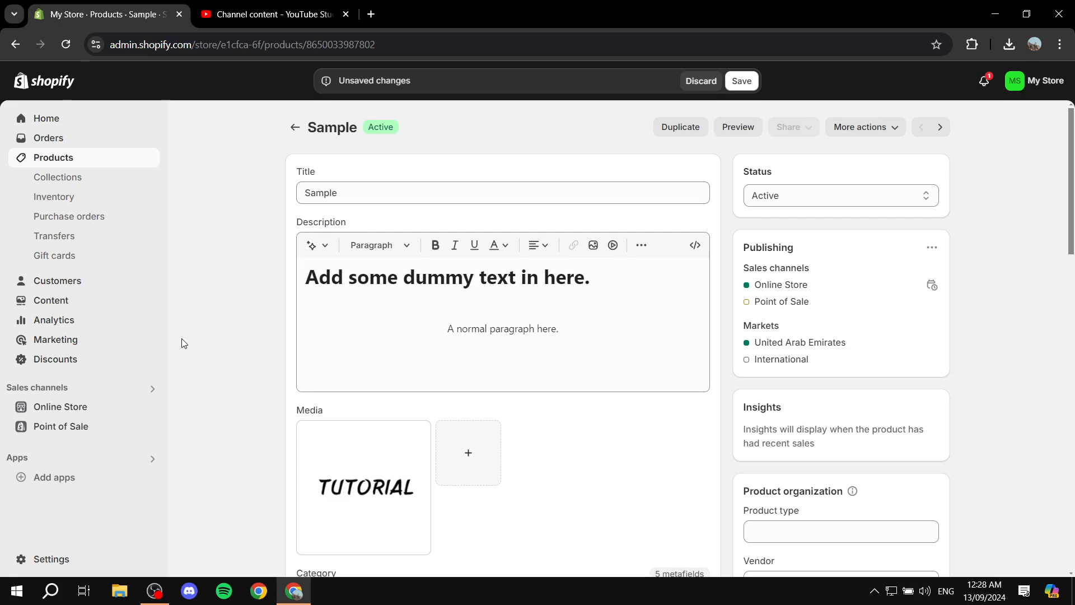
{"action": "left_click", "coordinate": [741, 81]}
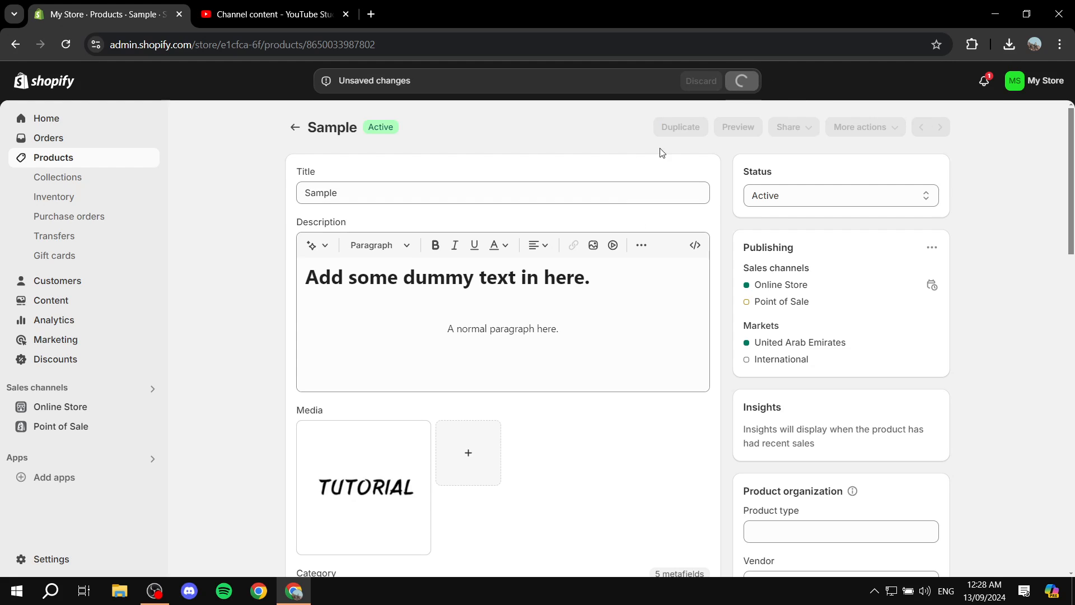
Switch to YouTube Studio, open the Sample Short Video from the channel's Shorts on YouTube, and copy its share link
{"action": "left_click", "coordinate": [266, 8]}
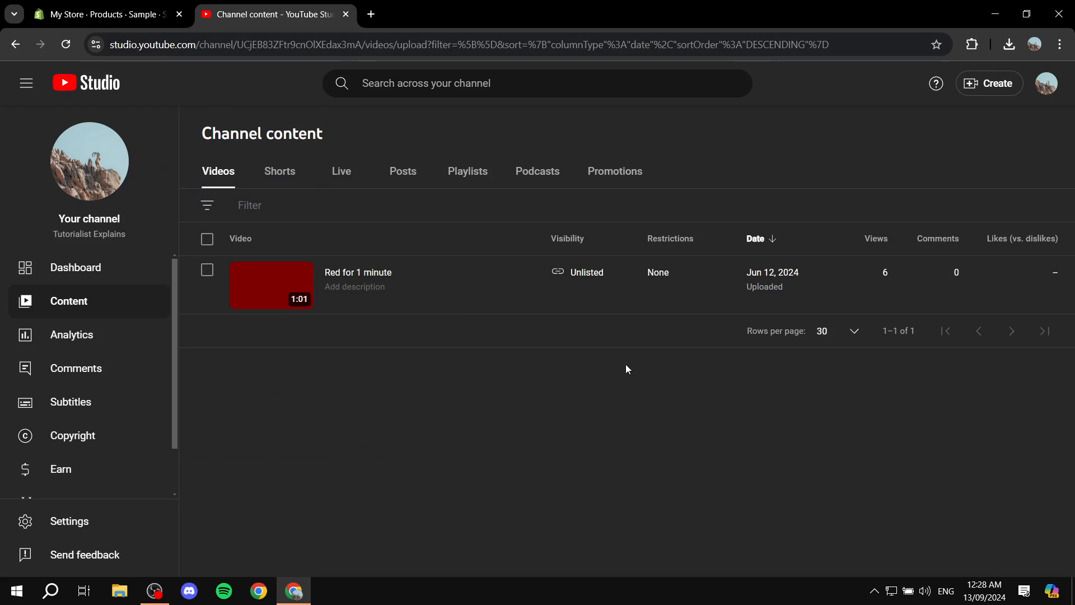
{"action": "left_click", "coordinate": [281, 174]}
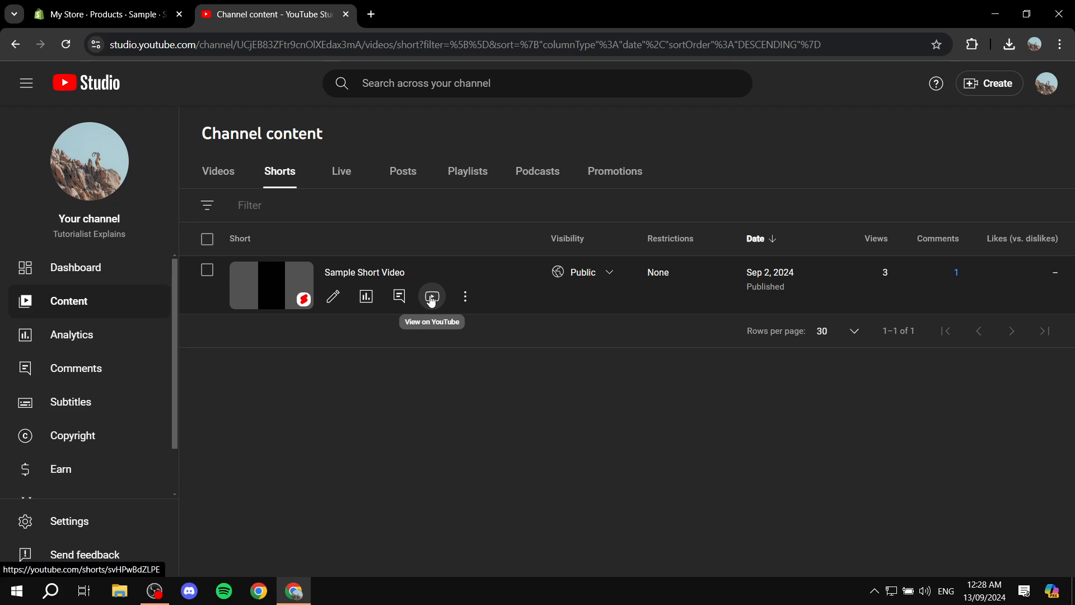
{"action": "left_click", "coordinate": [431, 298]}
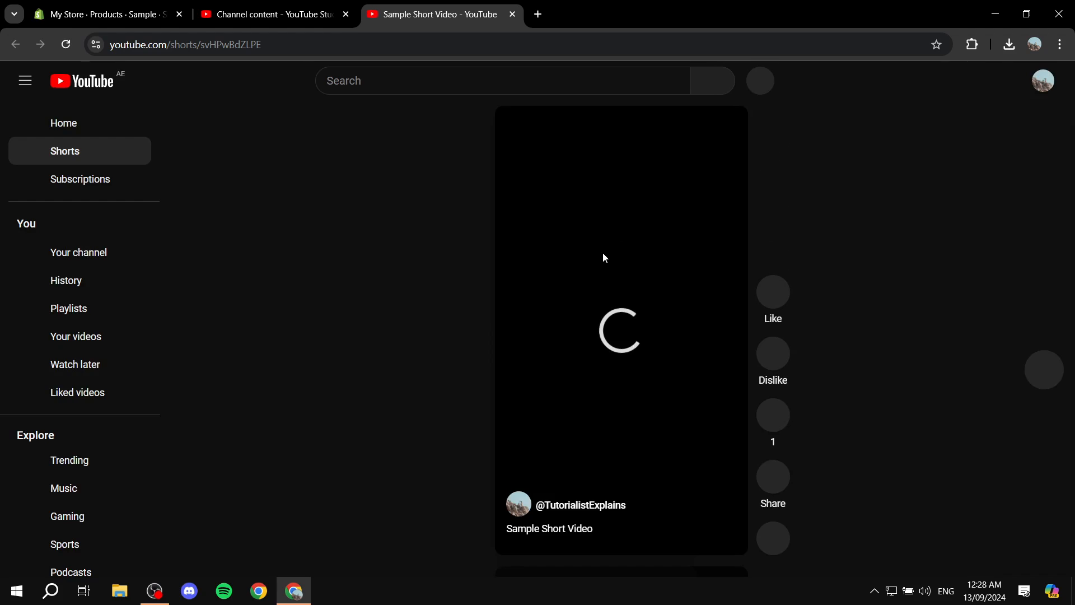
{"action": "left_click", "coordinate": [611, 253]}
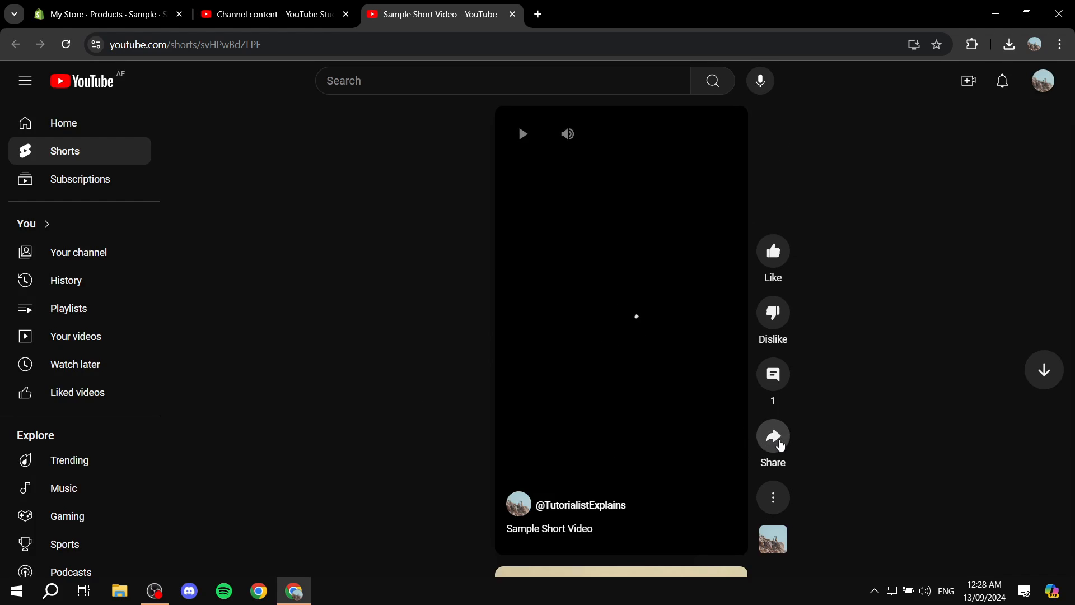
{"action": "left_click", "coordinate": [776, 437]}
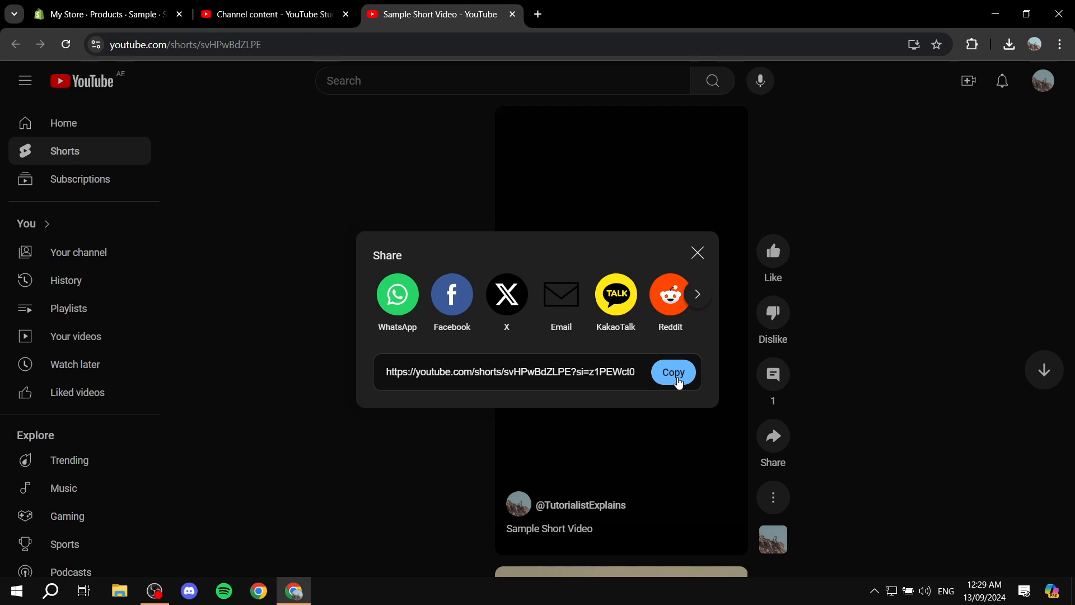
{"action": "left_click", "coordinate": [683, 383]}
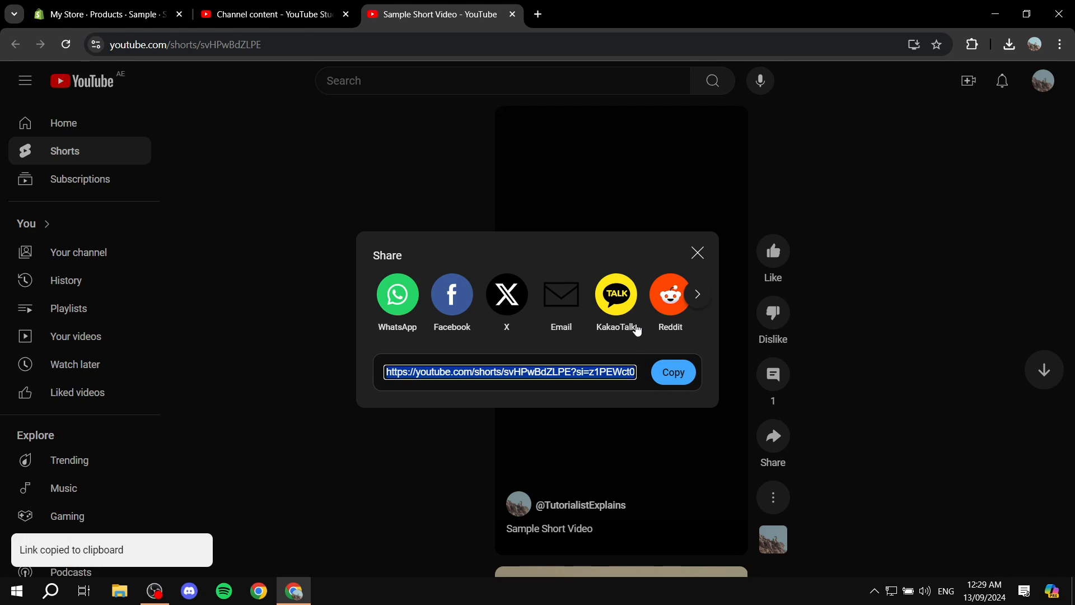
{"action": "left_click", "coordinate": [696, 257]}
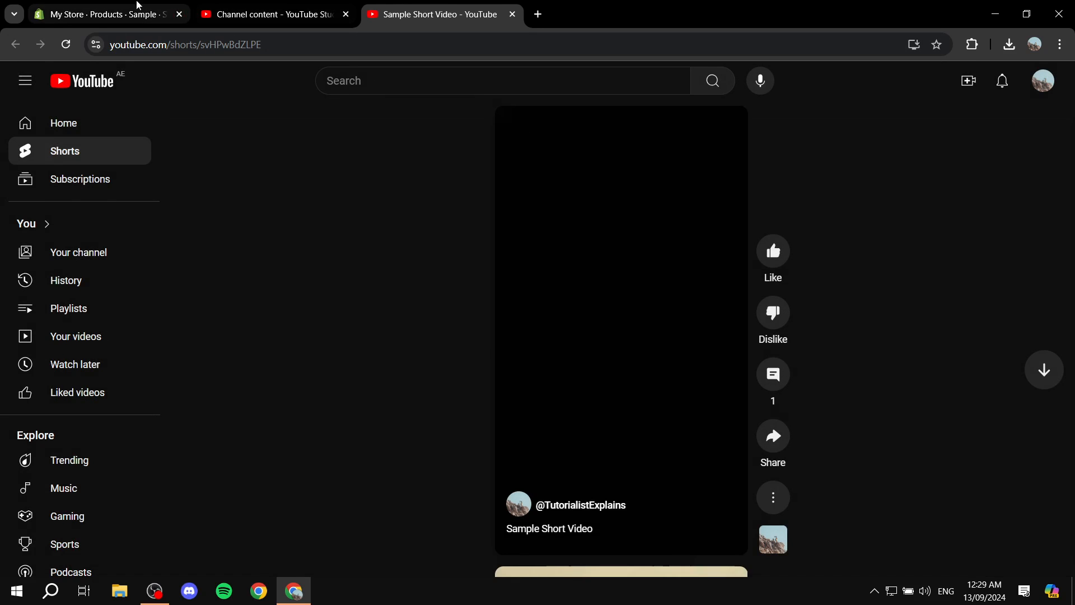
Return to the Shopify admin and paste the 315 by 560 iframe template from the clipboard history as the description's video embed snippet
{"action": "key", "text": "ctrl+Tab"}
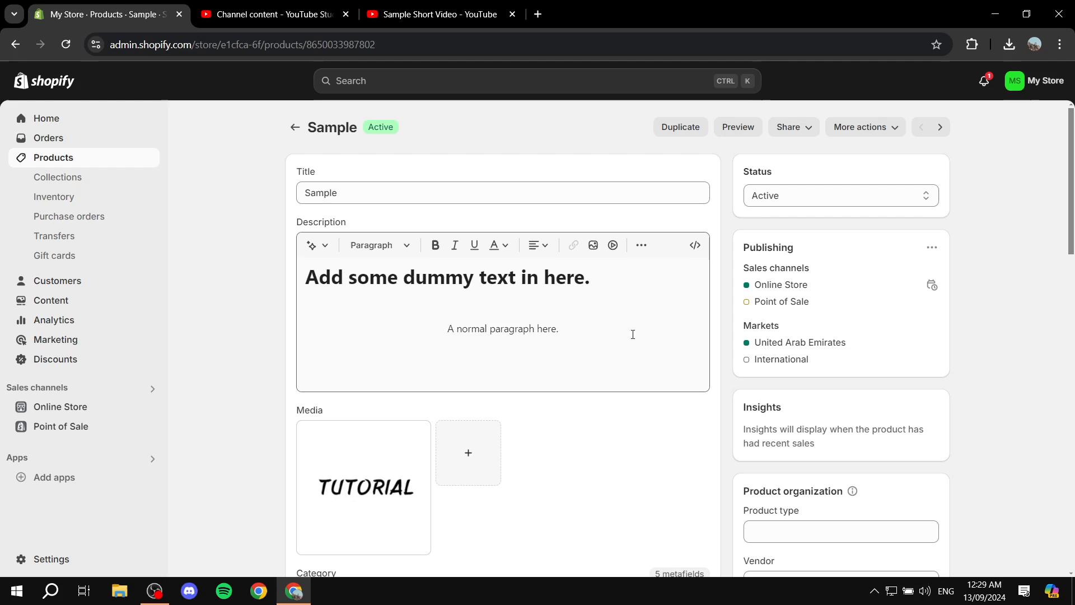
{"action": "left_click", "coordinate": [613, 246]}
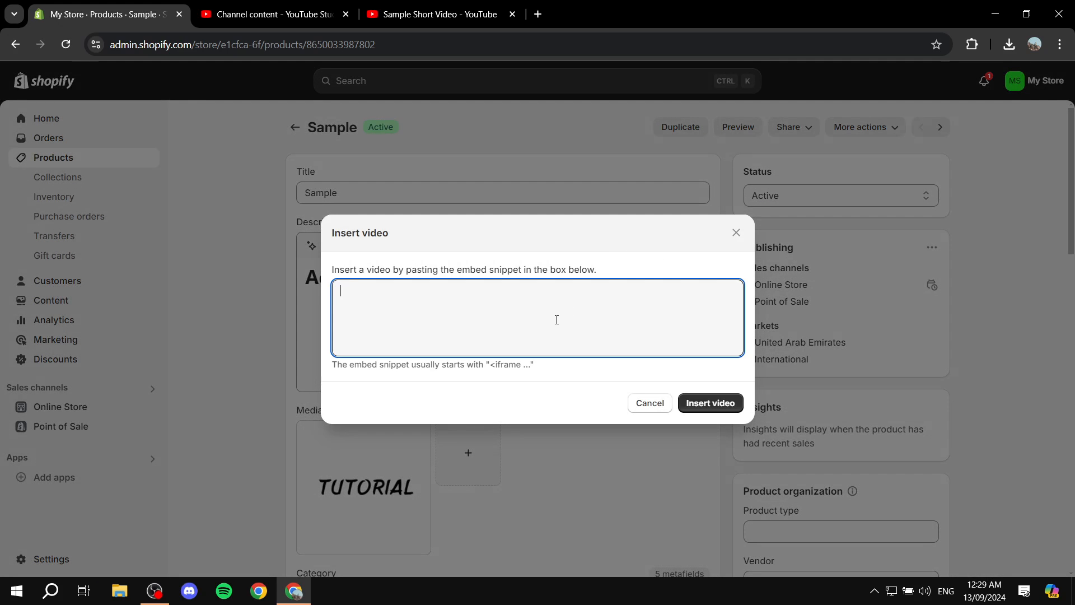
{"action": "key", "text": "super+v"}
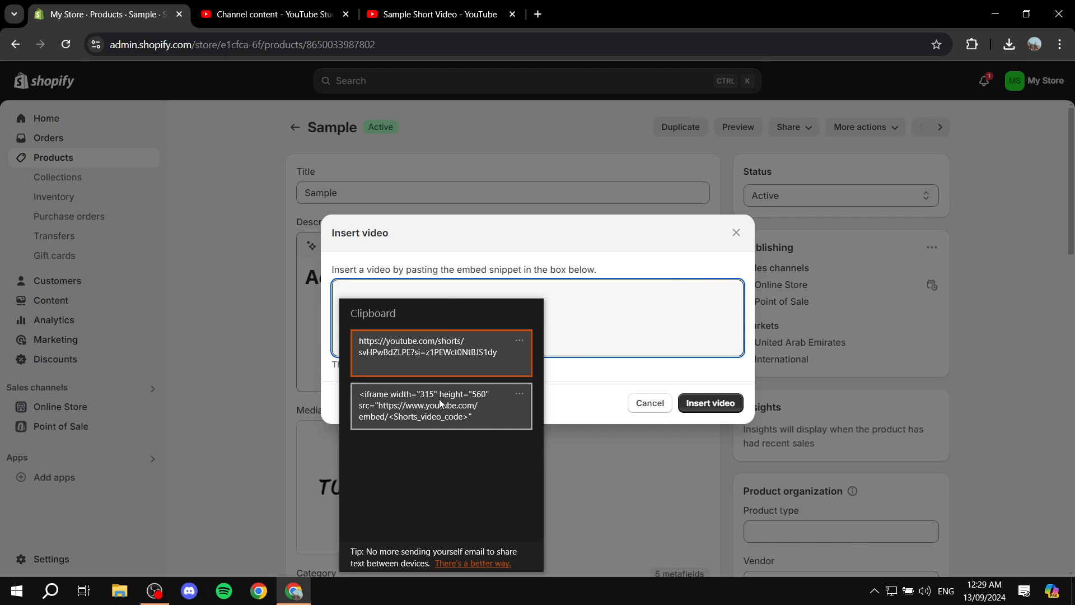
{"action": "left_click", "coordinate": [425, 404]}
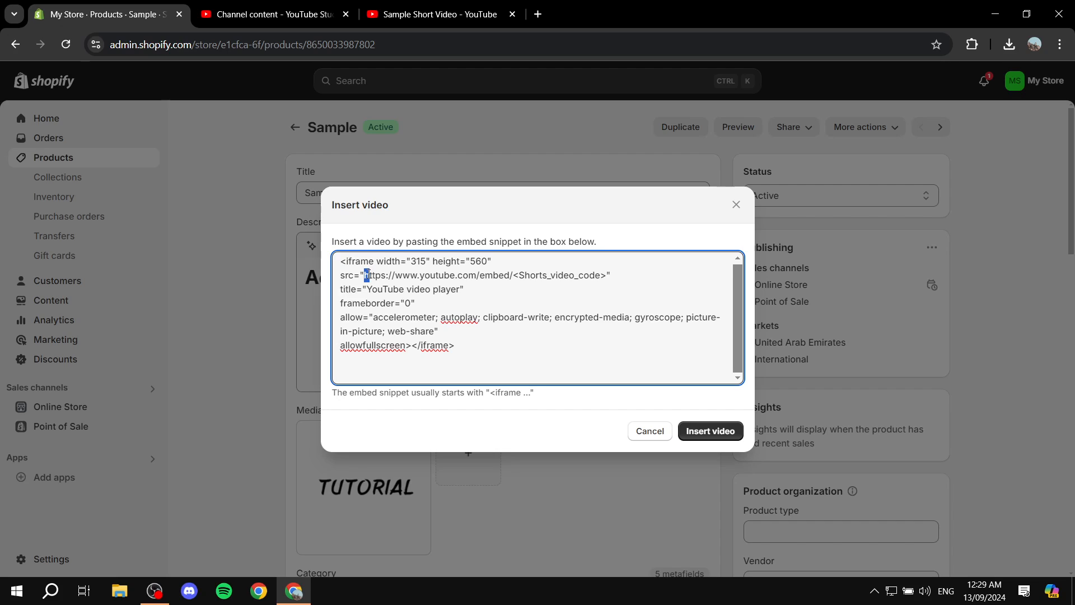
Replace the placeholder src URL in the embed snippet with the copied short link, and close the short's YouTube page
{"action": "left_click_drag", "start_coordinate": [367, 275], "coordinate": [604, 271]}
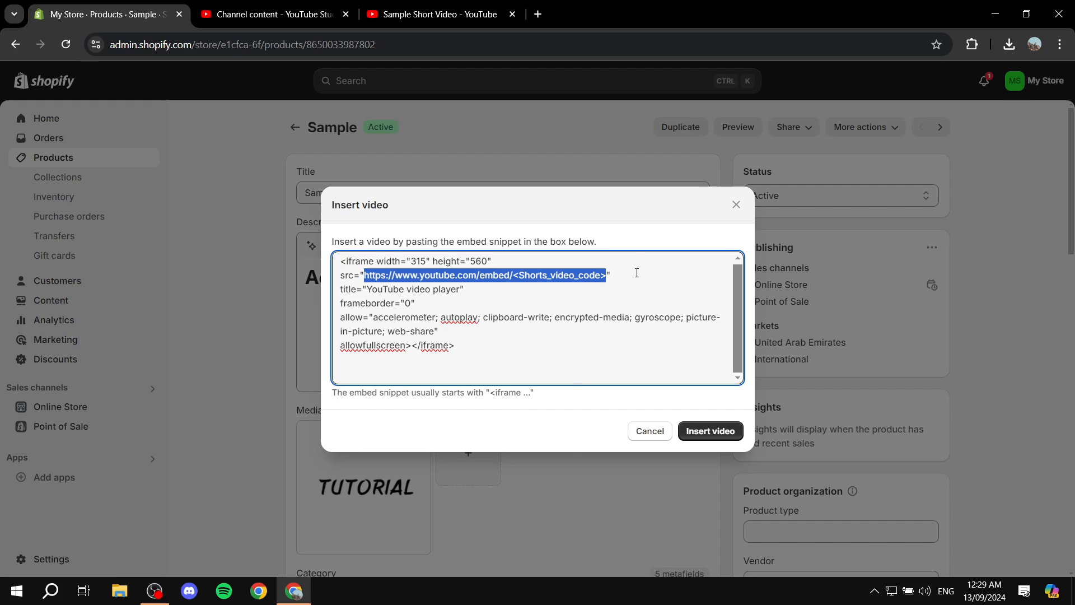
{"action": "key", "text": "super+v"}
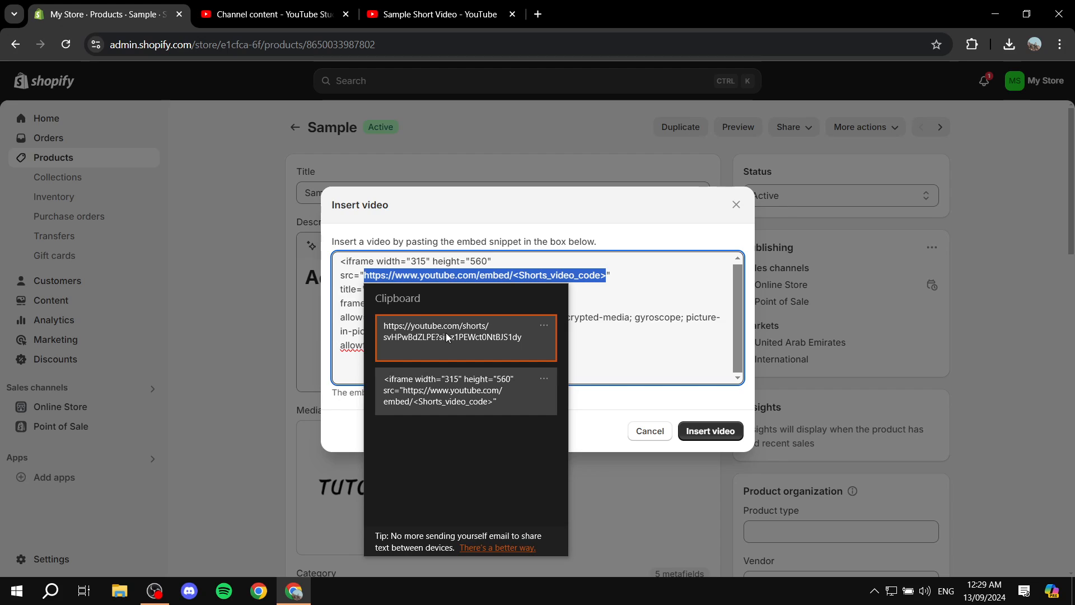
{"action": "left_click", "coordinate": [446, 333]}
{"action": "left_click", "coordinate": [463, 17]}
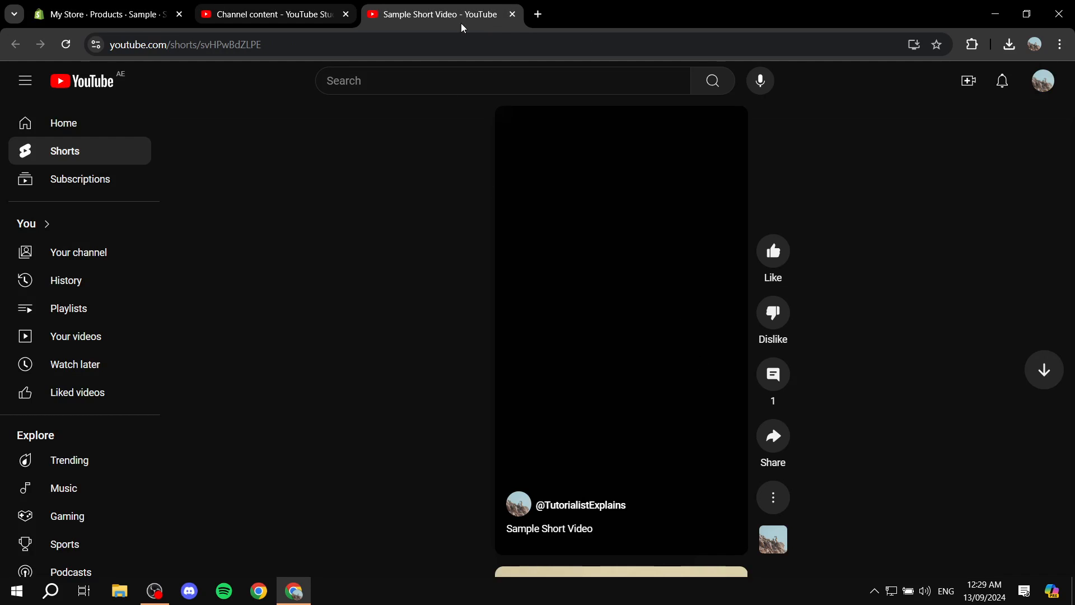
{"action": "left_click", "coordinate": [512, 14]}
{"action": "left_click", "coordinate": [101, 12]}
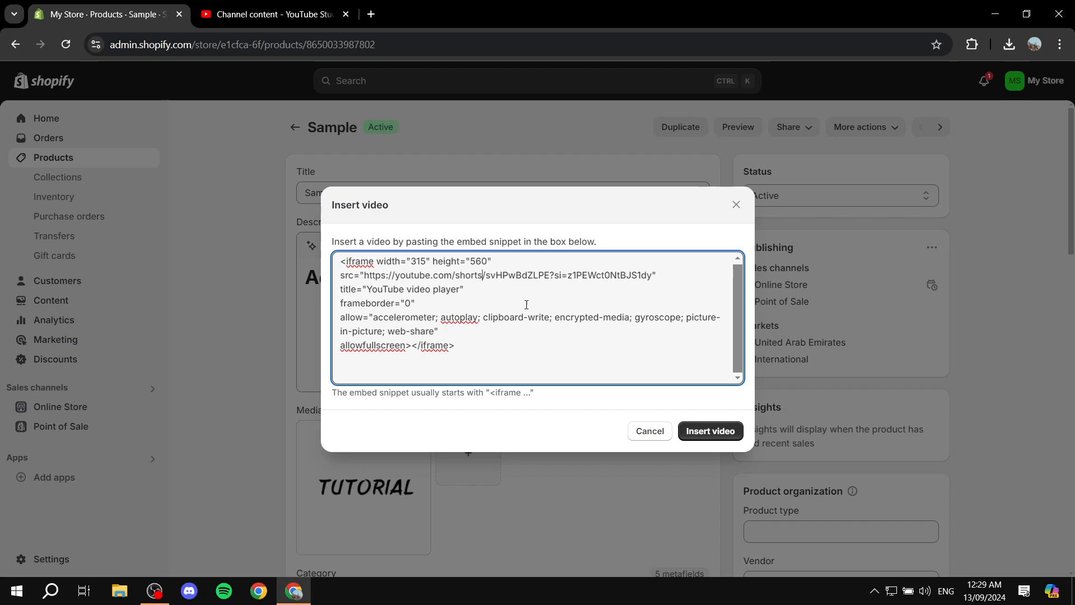
Change "shorts" to "embed" in the src link of the embed snippet
{"action": "key", "text": "BackSpace"}
{"action": "key", "text": "BackSpace"}
{"action": "key", "text": "BackSpace"}
{"action": "key", "text": "BackSpace"}
{"action": "key", "text": "BackSpace"}
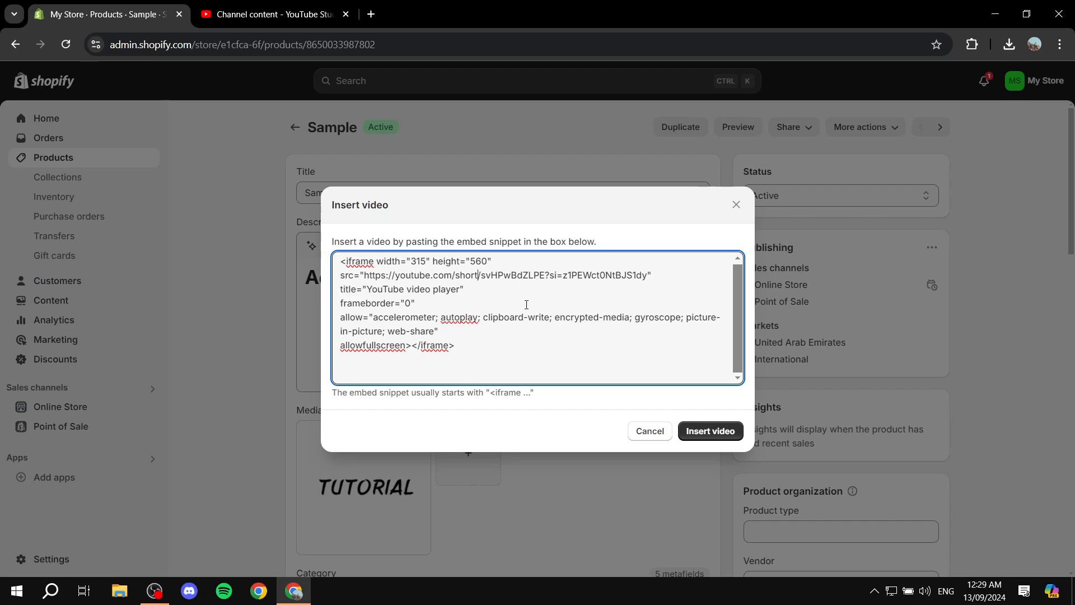
{"action": "key", "text": "BackSpace"}
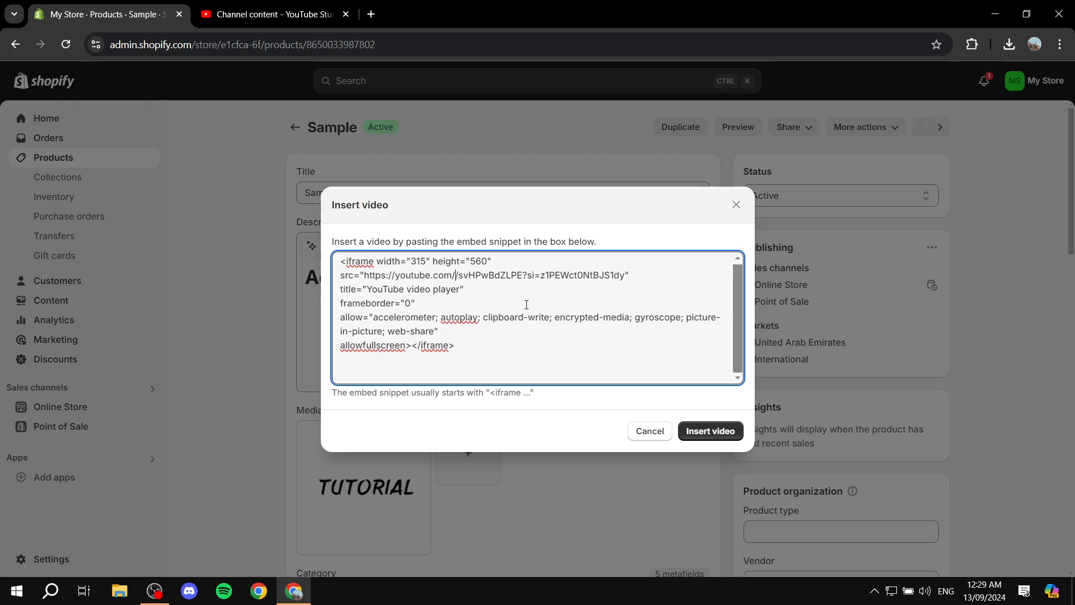
{"action": "type", "text": "embed"}
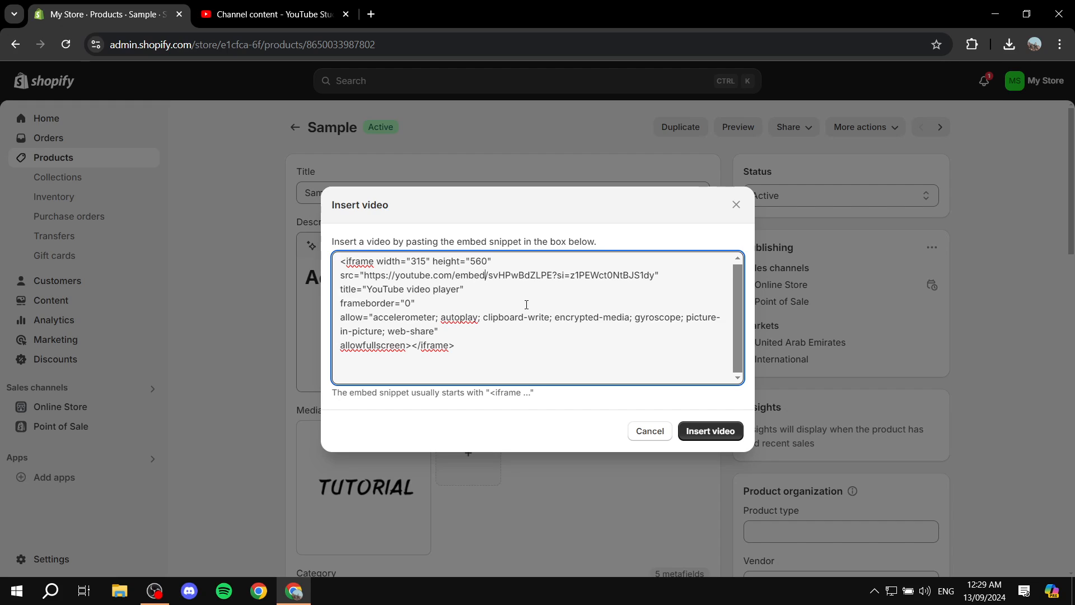
Insert the short into the product description, remove the extra space before the heading text, and save the product
{"action": "left_click", "coordinate": [709, 432]}
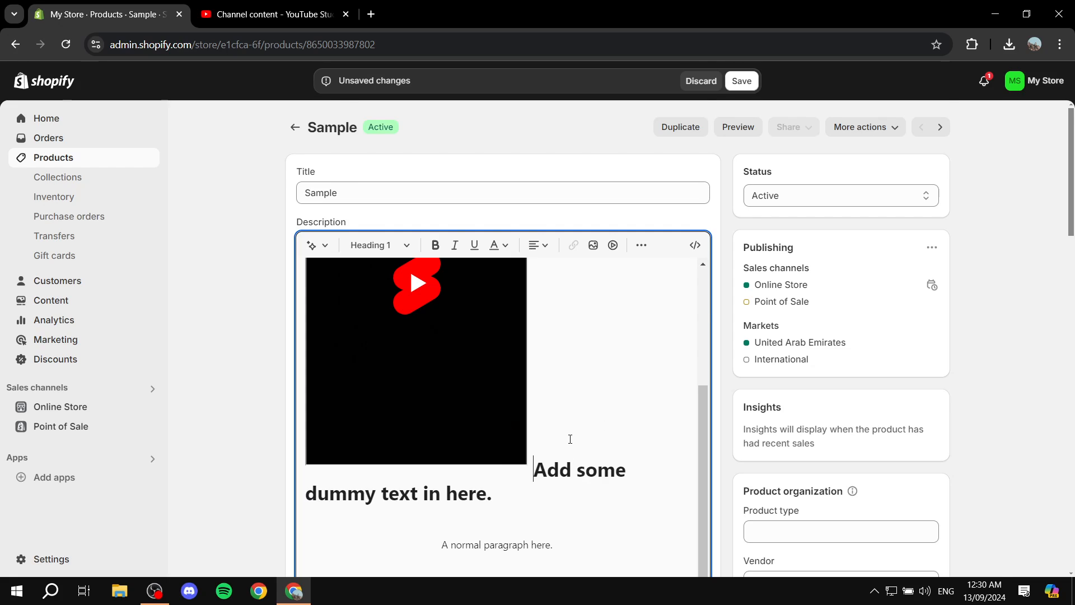
{"action": "key", "text": "BackSpace"}
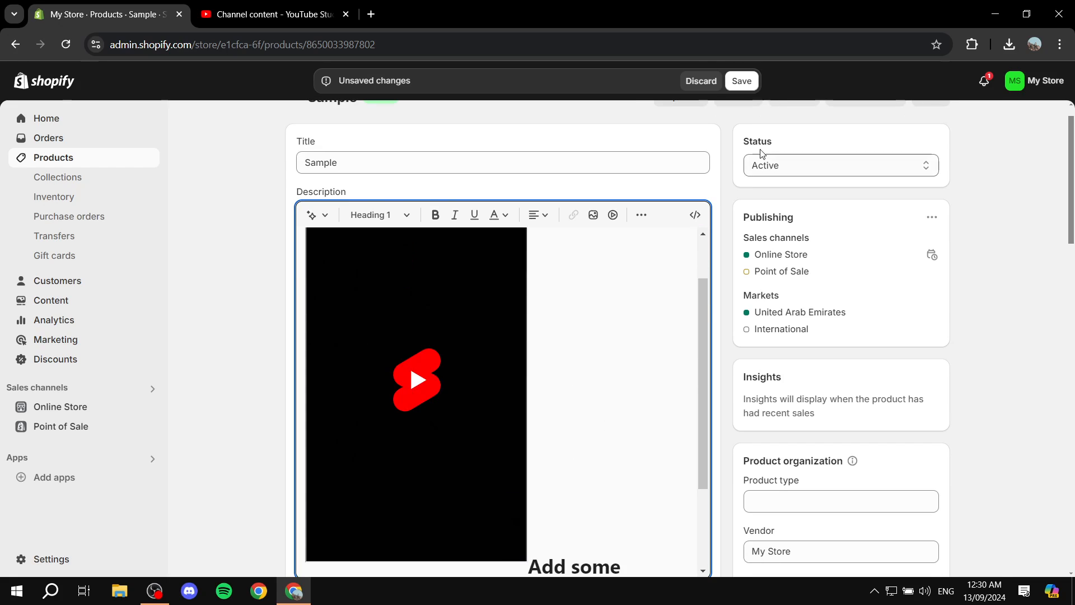
{"action": "left_click", "coordinate": [743, 87]}
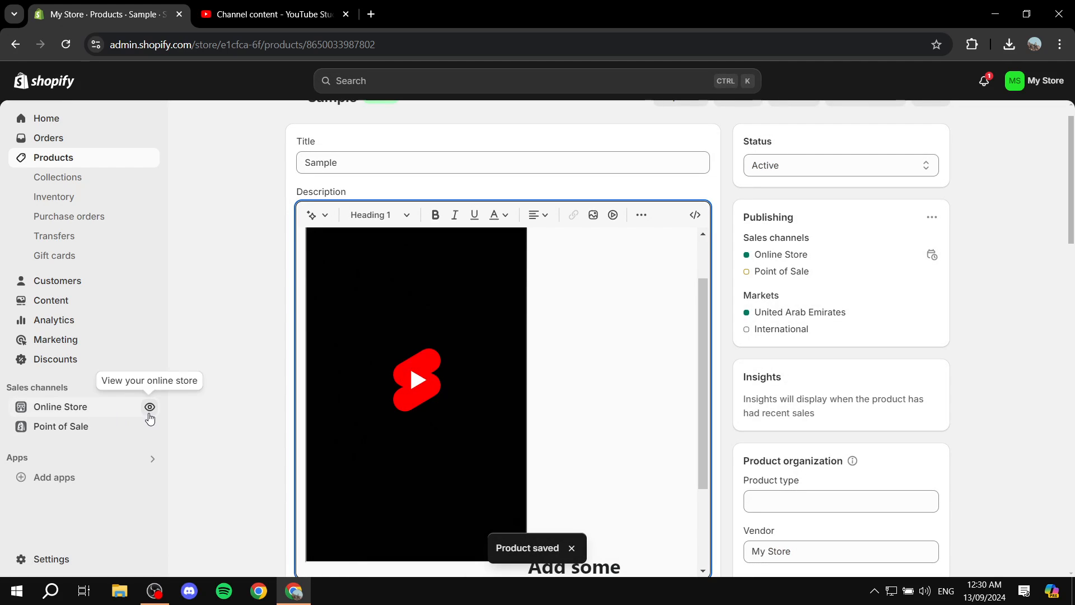
View the online store and check the Sample product page for the embedded short
{"action": "left_click", "coordinate": [149, 413]}
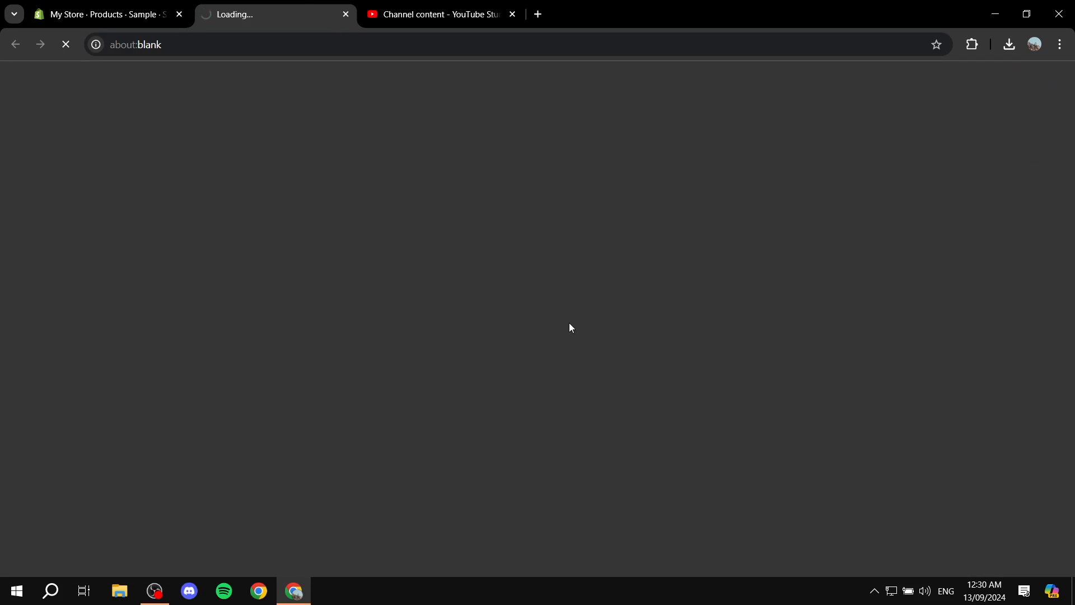
{"action": "scroll", "coordinate": [358, 241], "scroll_direction": "down", "scroll_amount": 7}
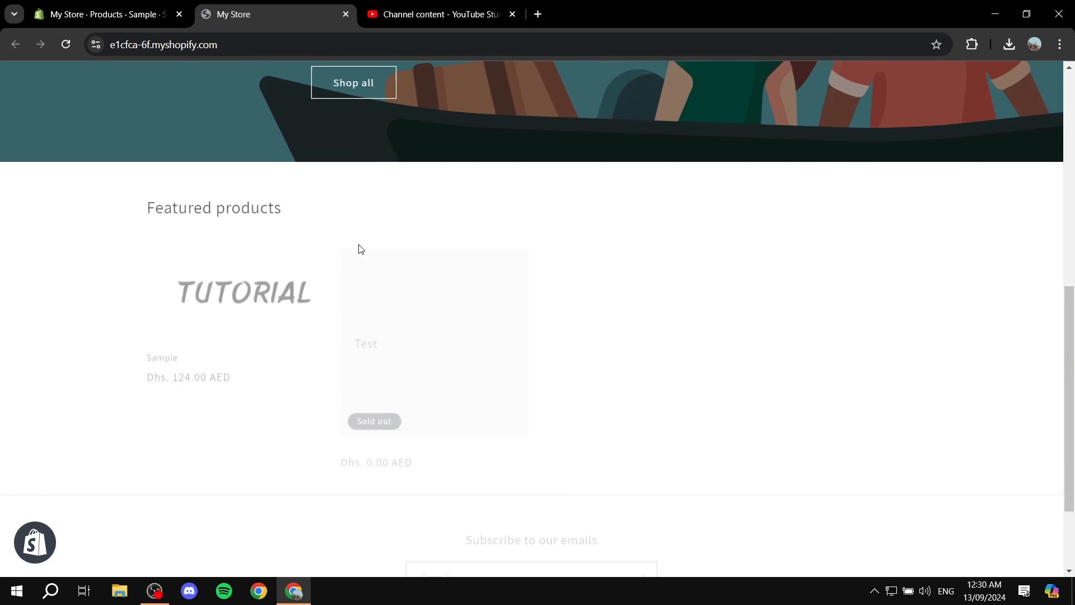
{"action": "left_click", "coordinate": [287, 278]}
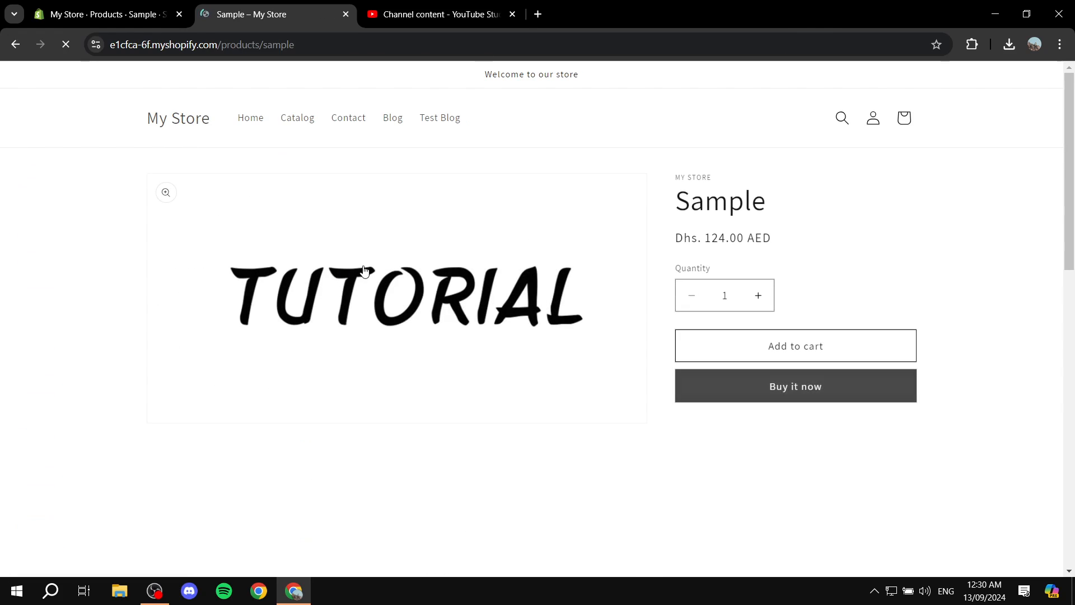
{"action": "scroll", "coordinate": [881, 375], "scroll_direction": "down", "scroll_amount": 2}
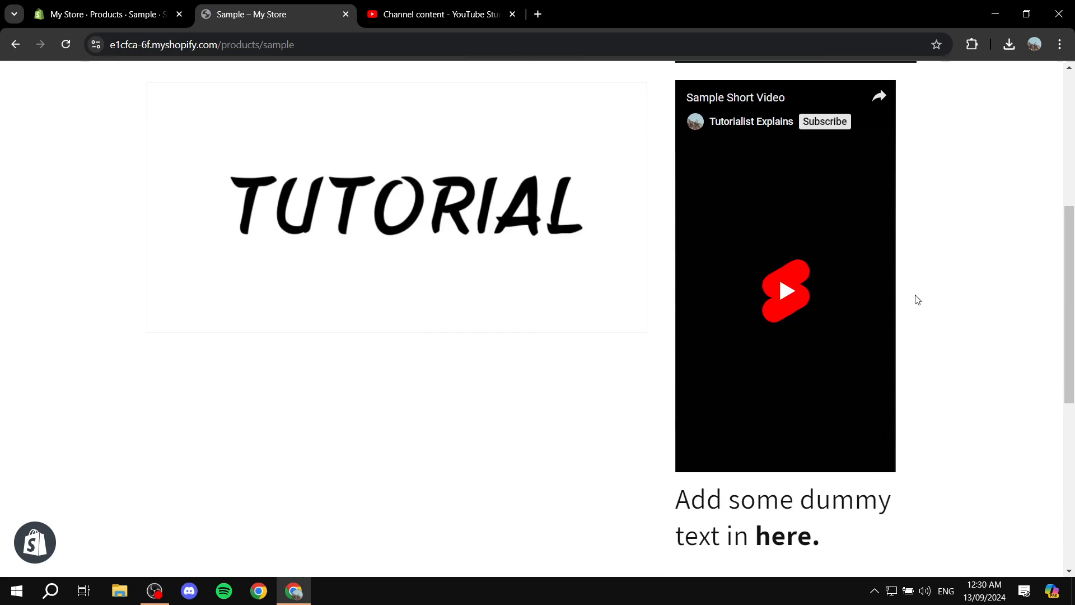
{"action": "scroll", "coordinate": [924, 303], "scroll_direction": "up", "scroll_amount": 2}
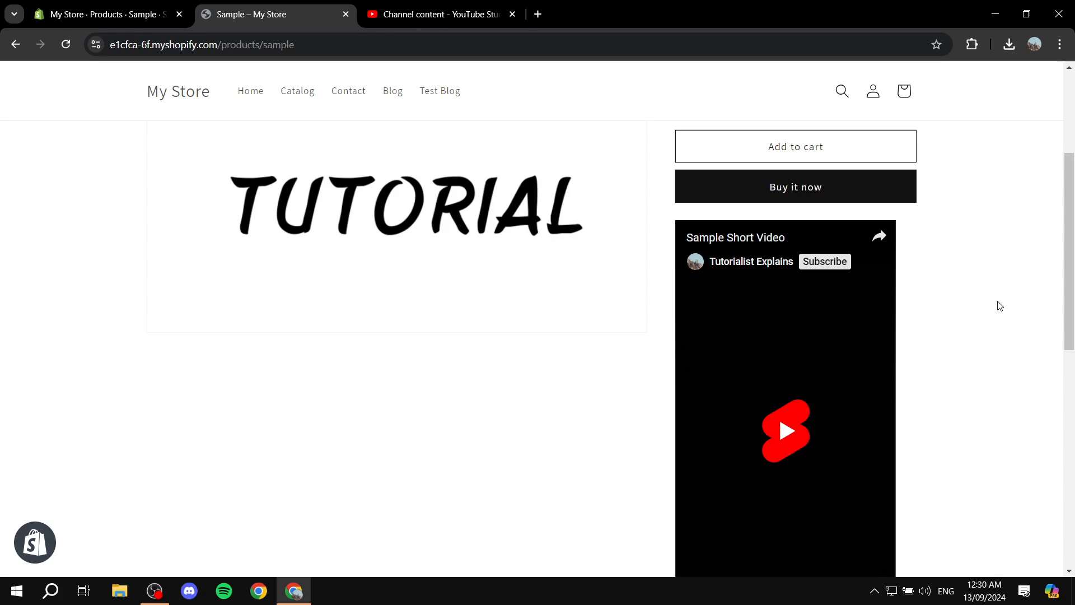